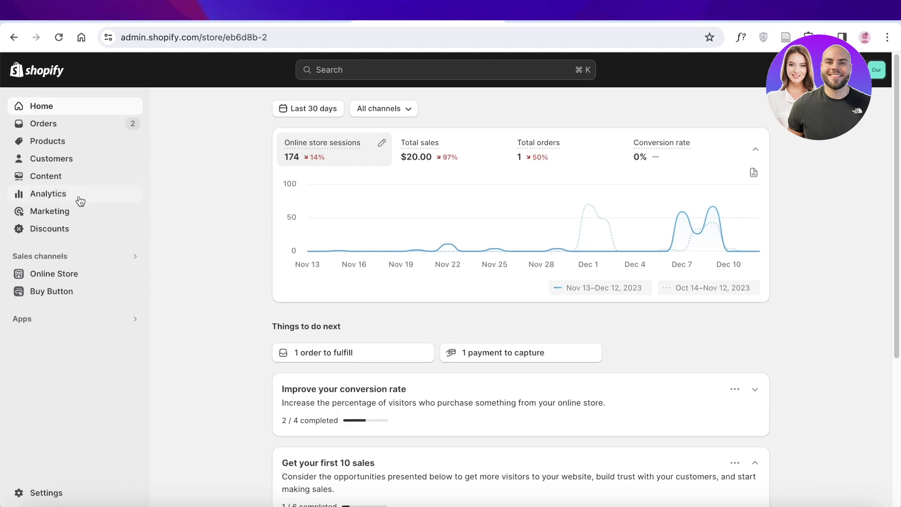
Preview the live online store and scroll through its pages.
mouse_move(283, 209)
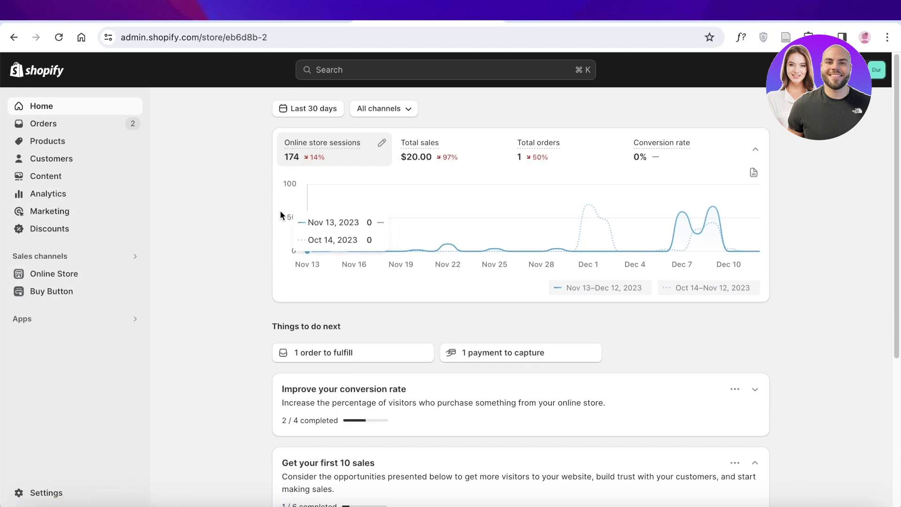
click(132, 273)
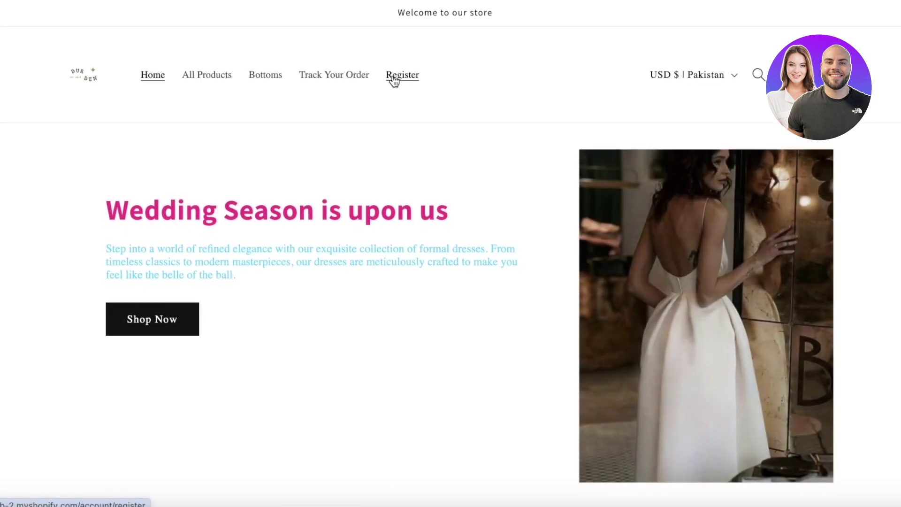
scroll(399, 108, down, 15)
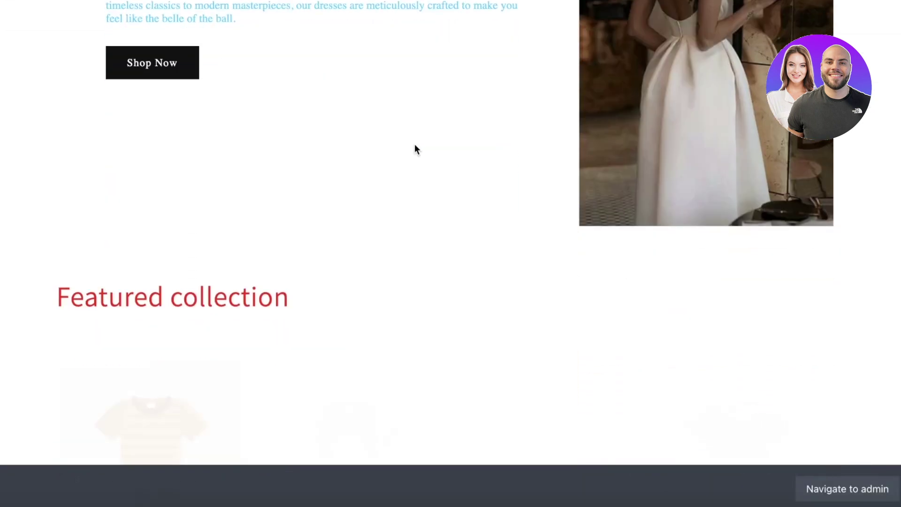
scroll(410, 161, down, 15)
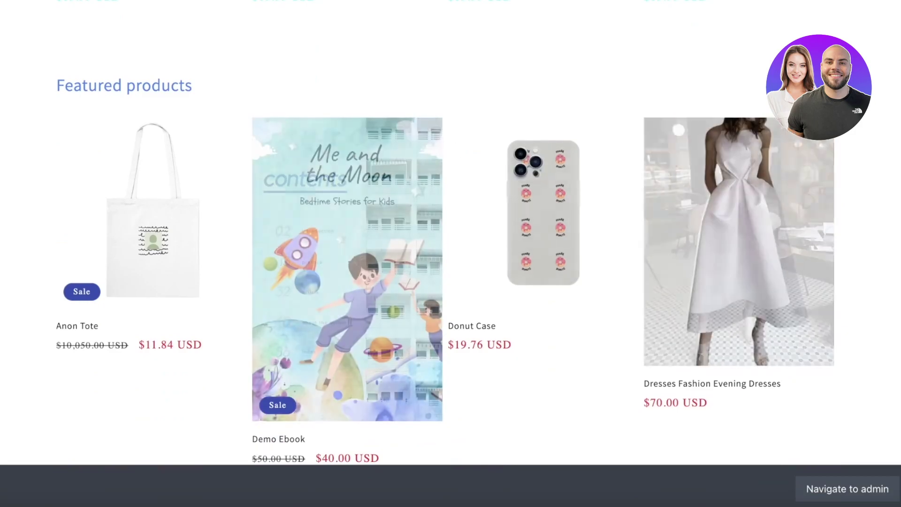
scroll(836, 139, down, 2)
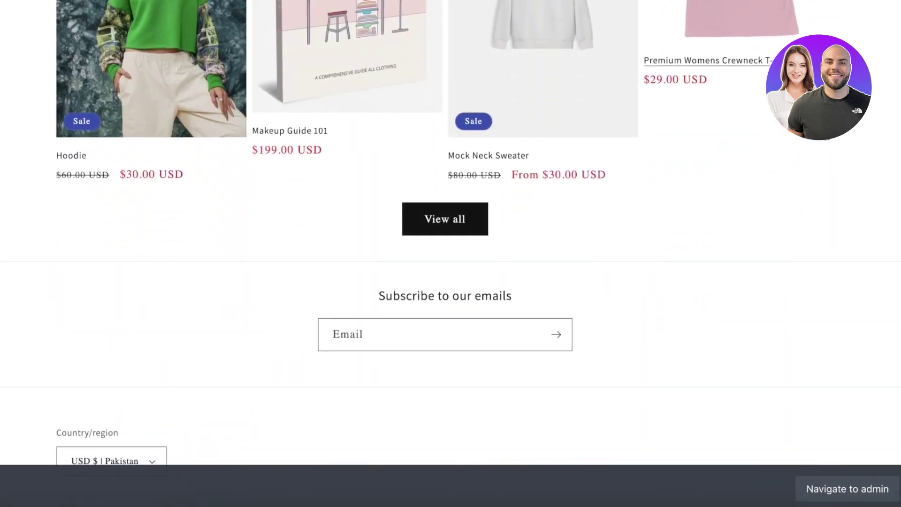
scroll(825, 142, down, 1)
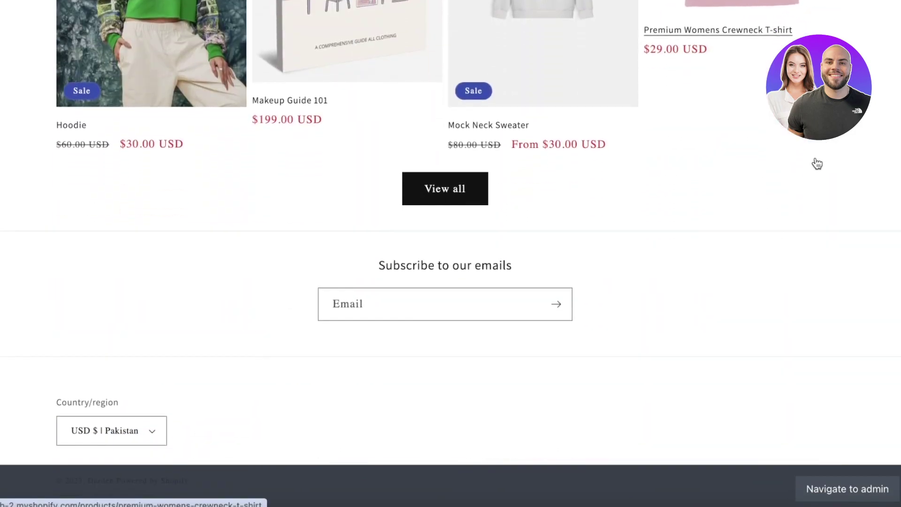
scroll(768, 141, up, 8)
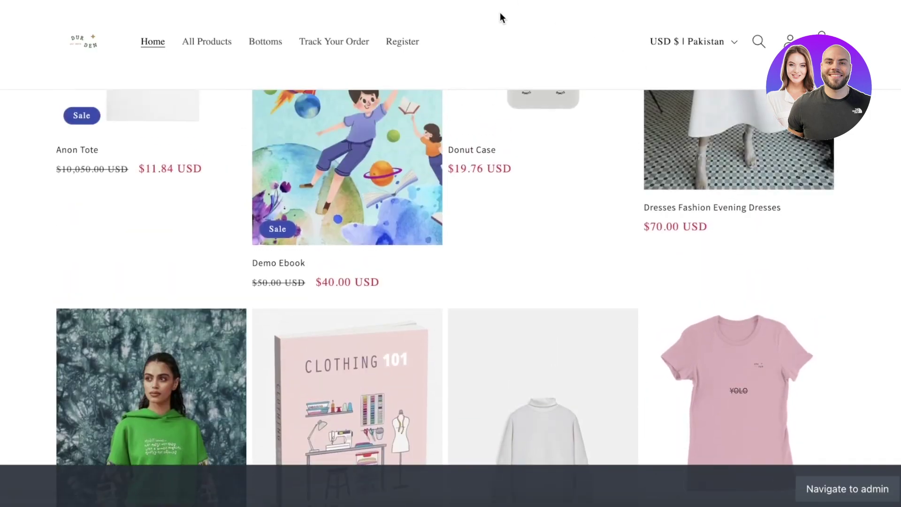
scroll(514, 100, up, 10)
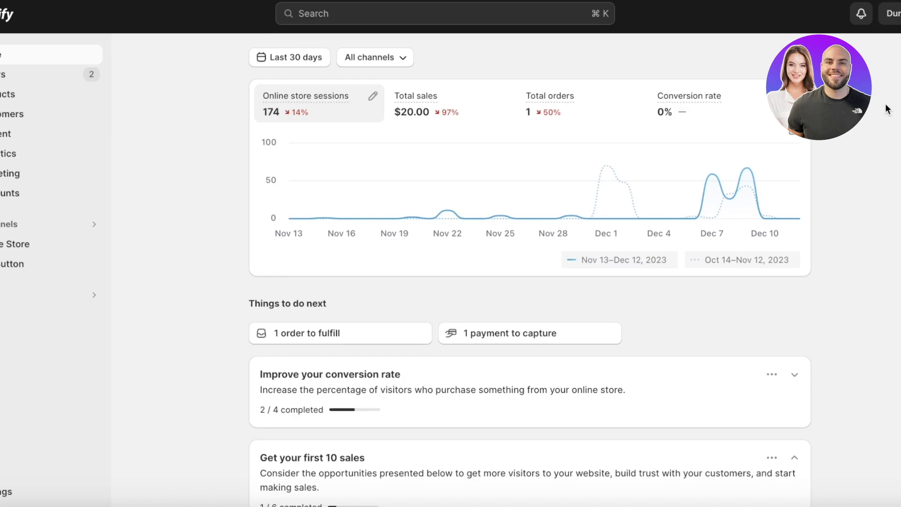
Go to the Themes page and scroll down through the popular free themes to Sense.
click(9, 249)
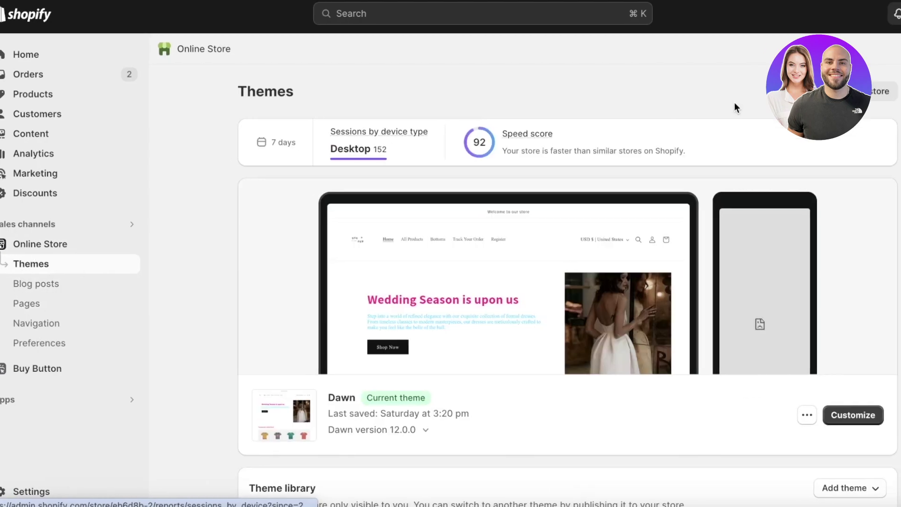
scroll(664, 126, down, 9)
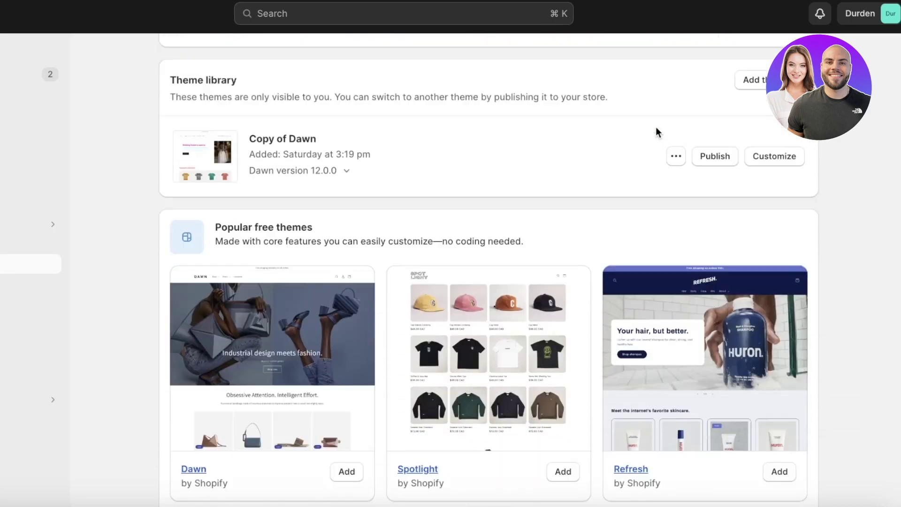
scroll(656, 127, down, 2)
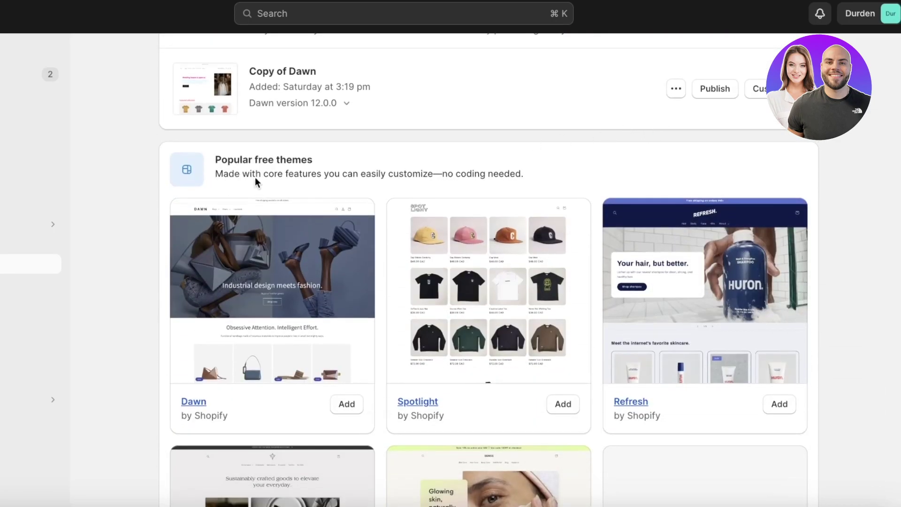
scroll(261, 168, down, 5)
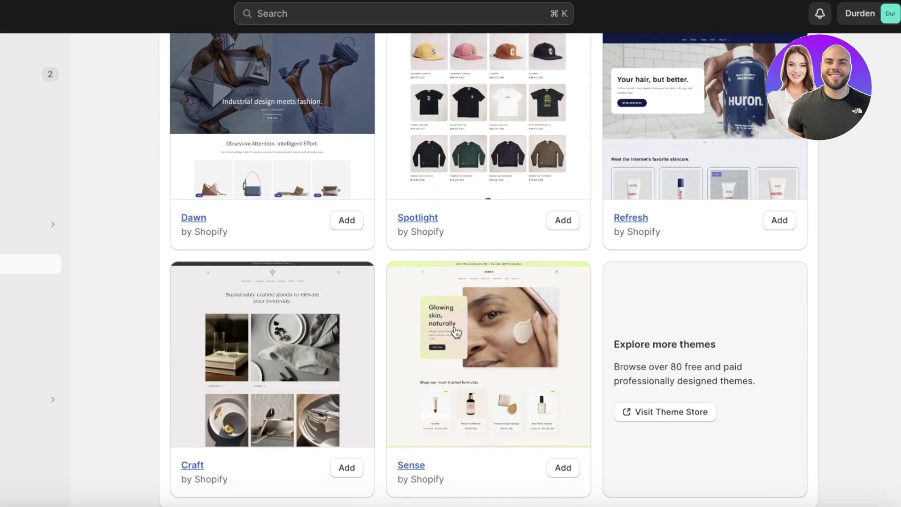
scroll(453, 321, down, 1)
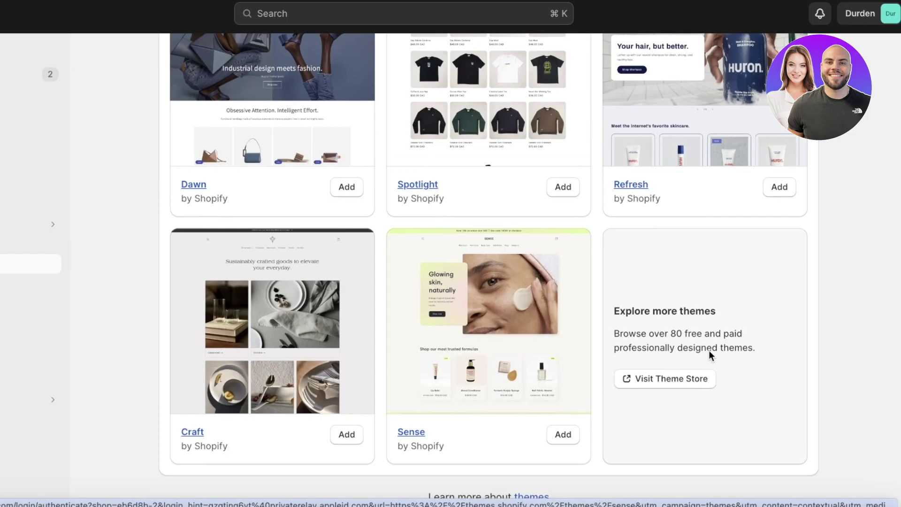
Open the Sense theme's store page and add it to the theme library.
click(648, 385)
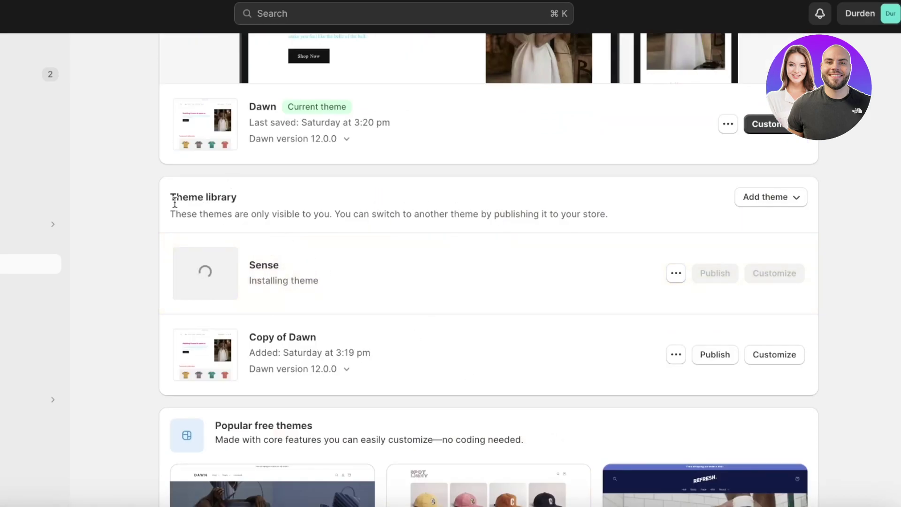
drag(174, 202, 237, 198)
click(290, 242)
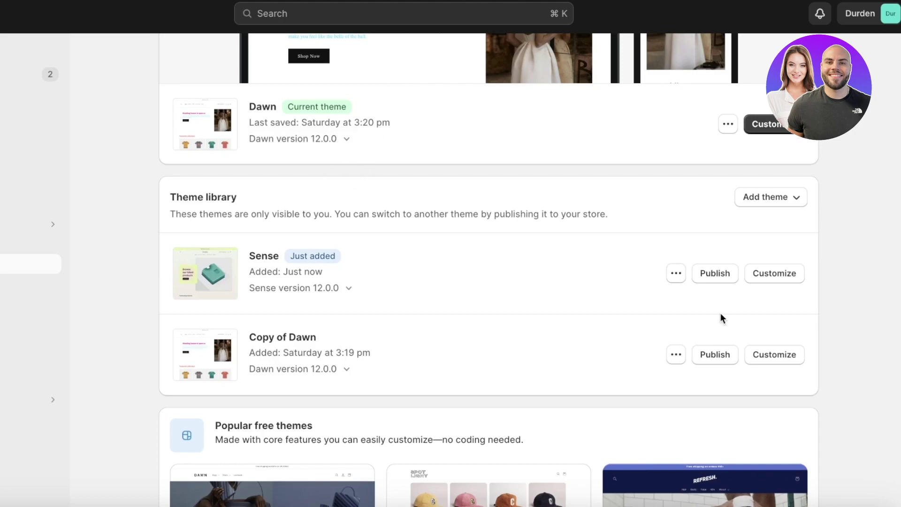
scroll(720, 314, down, 1)
Launch the Sense theme editor and scroll through the home page preview.
click(780, 238)
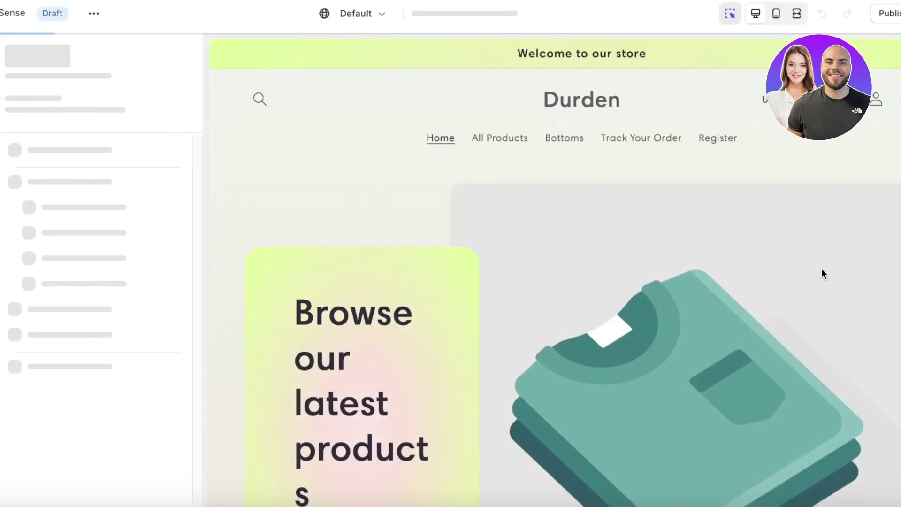
scroll(820, 268, down, 10)
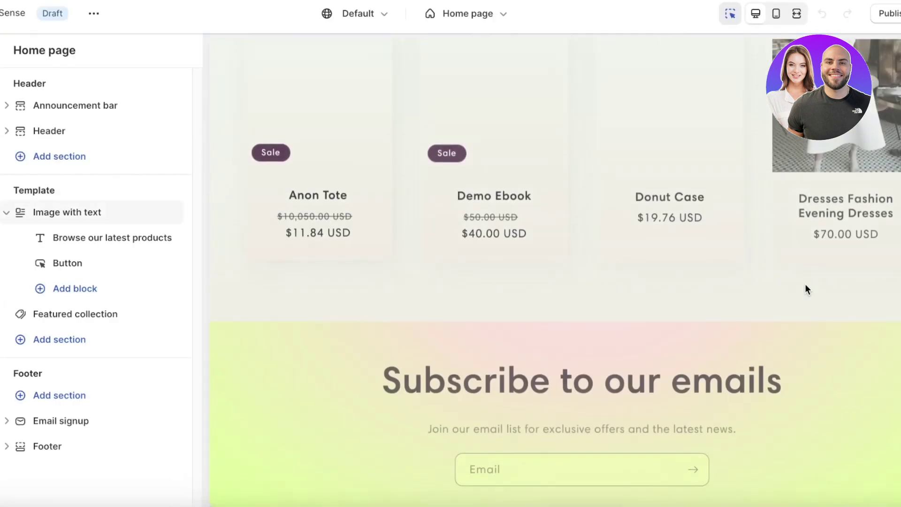
scroll(804, 283, down, 4)
scroll(805, 283, up, 15)
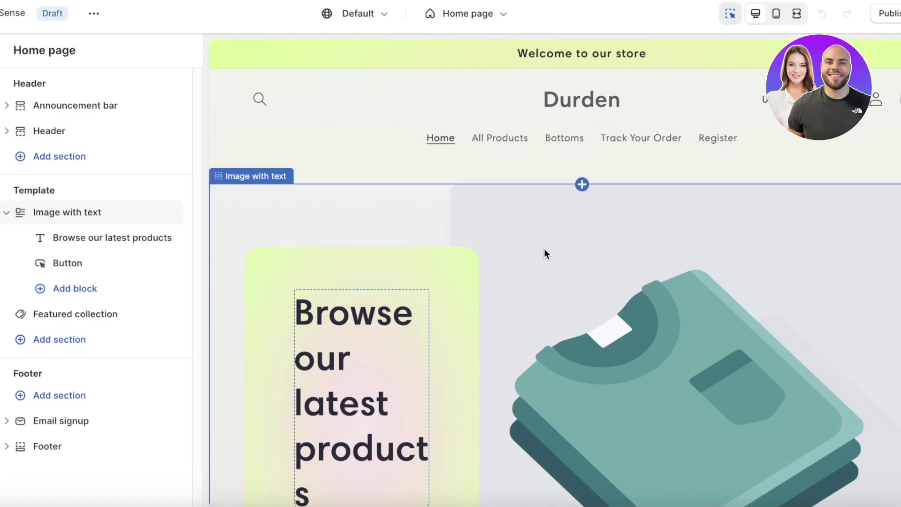
scroll(545, 249, down, 4)
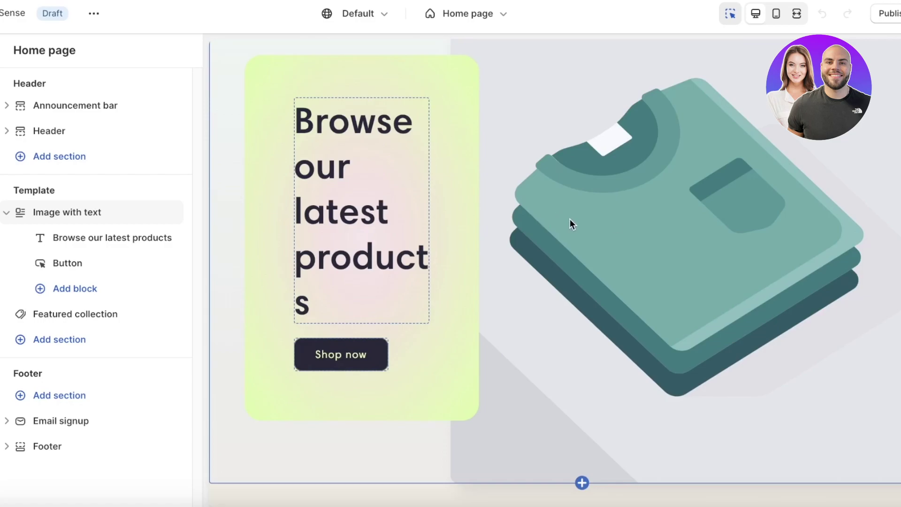
scroll(569, 218, up, 4)
scroll(569, 219, down, 8)
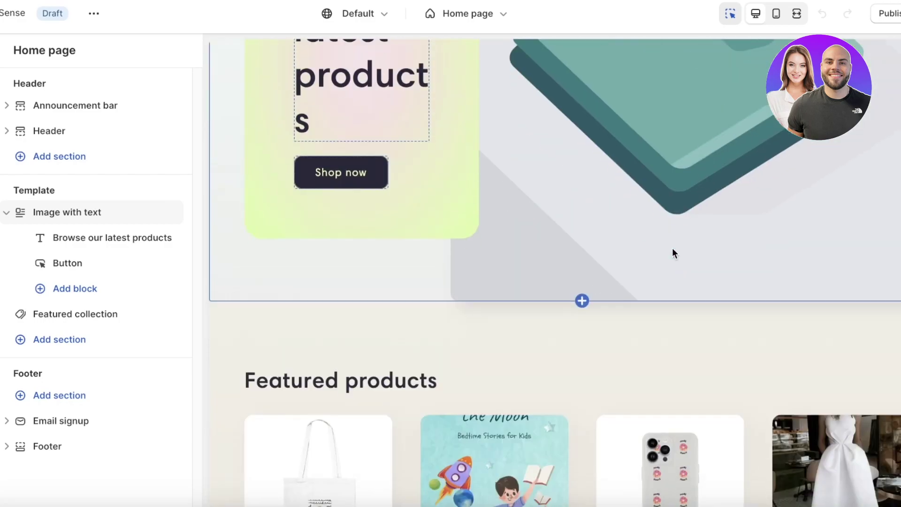
scroll(673, 254, up, 3)
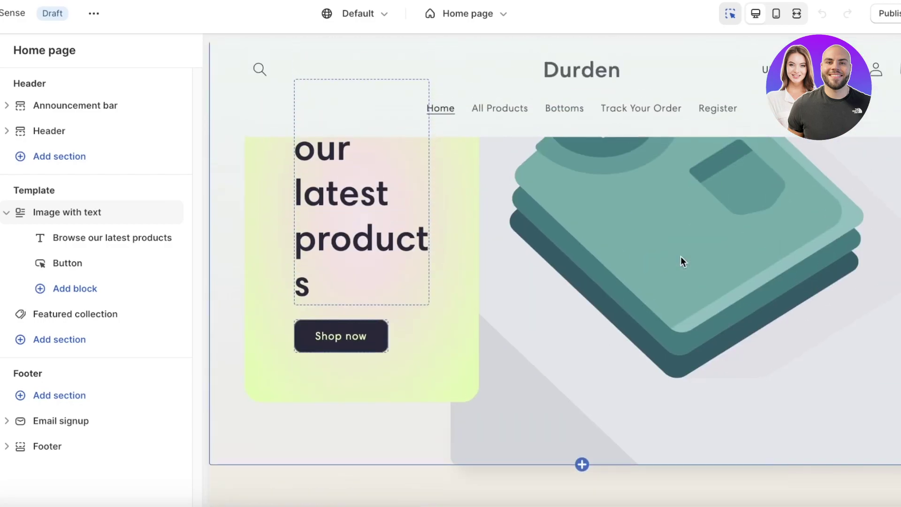
scroll(680, 269, up, 4)
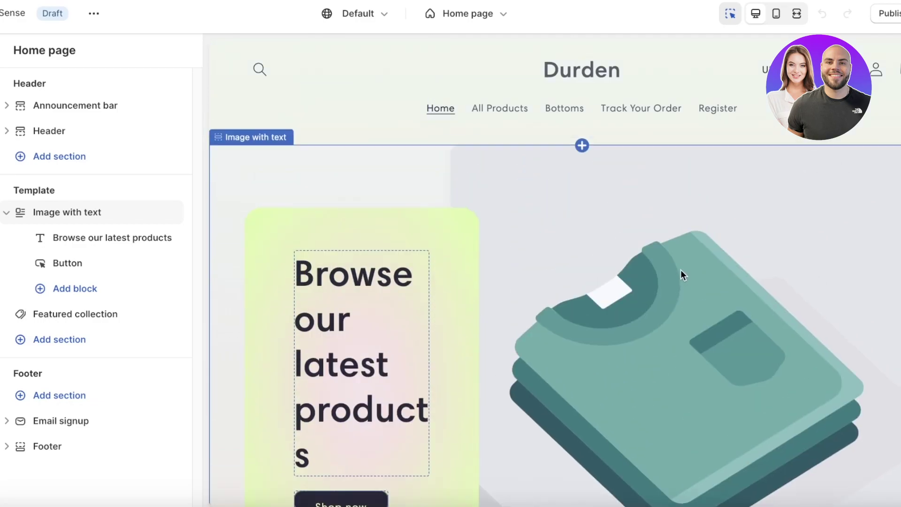
Select the home page's Image with text section to show its settings.
click(677, 269)
scroll(671, 264, up, 3)
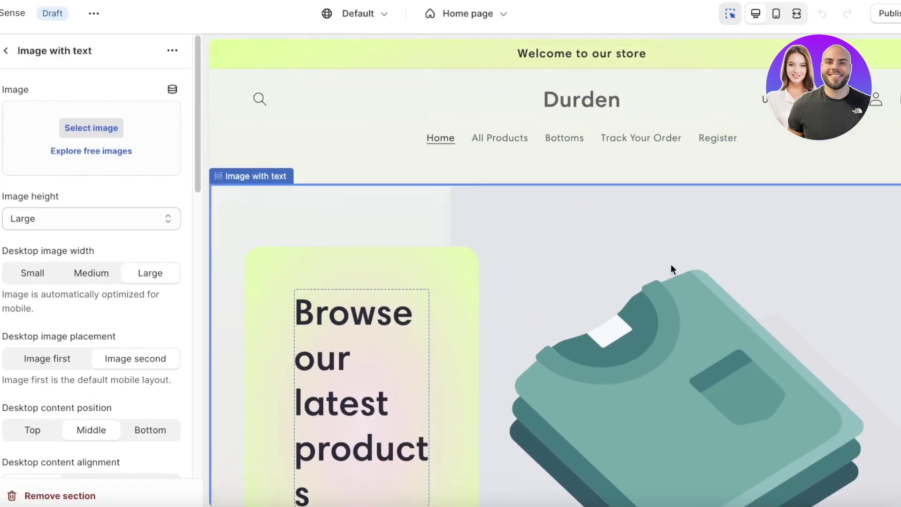
scroll(670, 264, down, 3)
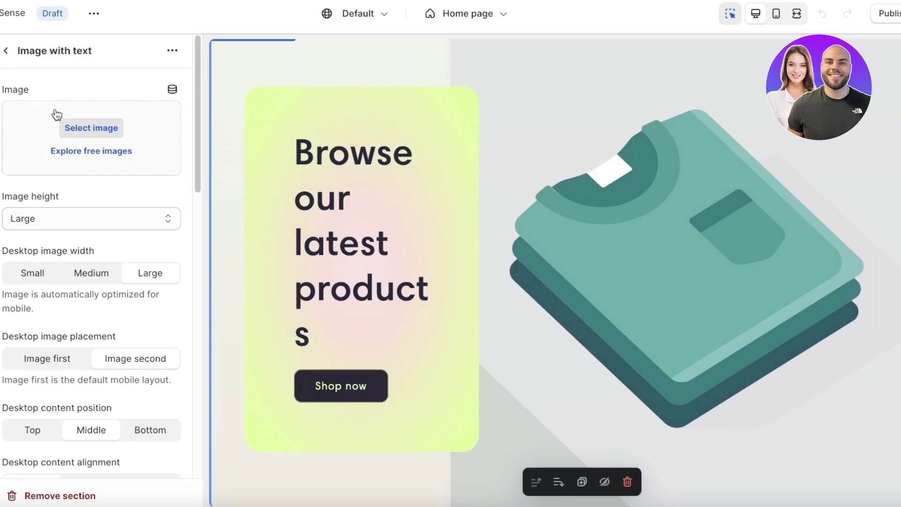
Use the pink hoodie photo (6557cfcd JPG) from the library as the section image.
click(66, 125)
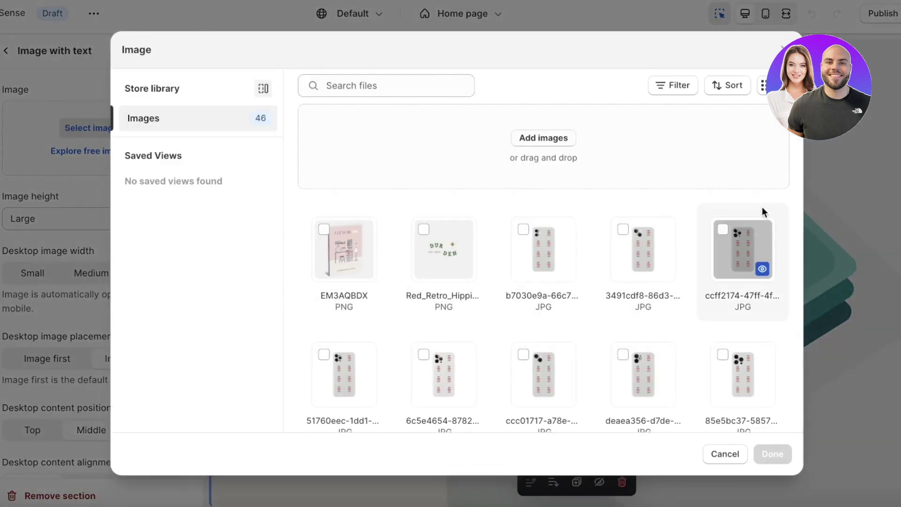
scroll(715, 218, down, 20)
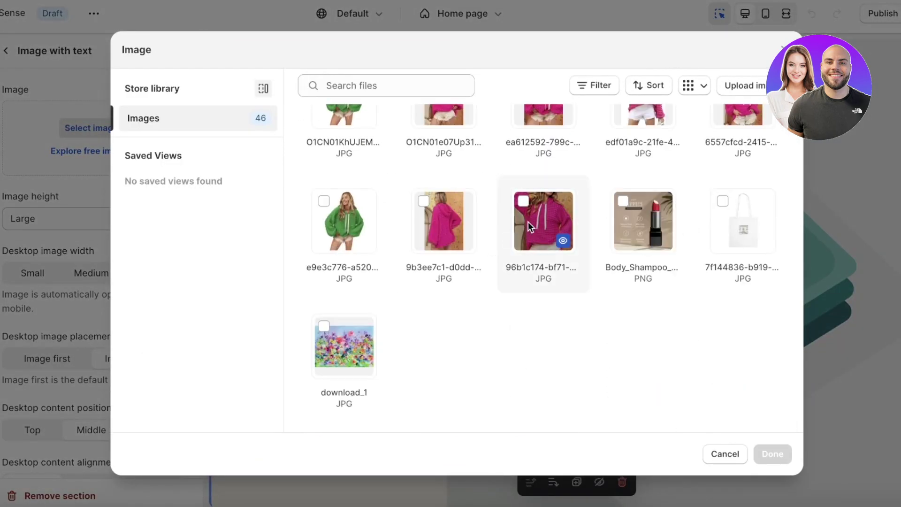
scroll(448, 230, up, 4)
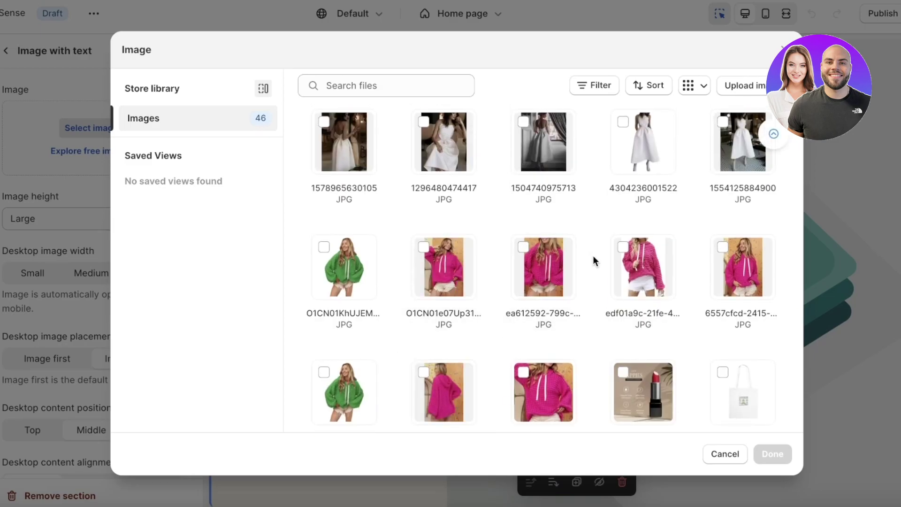
click(729, 267)
click(772, 454)
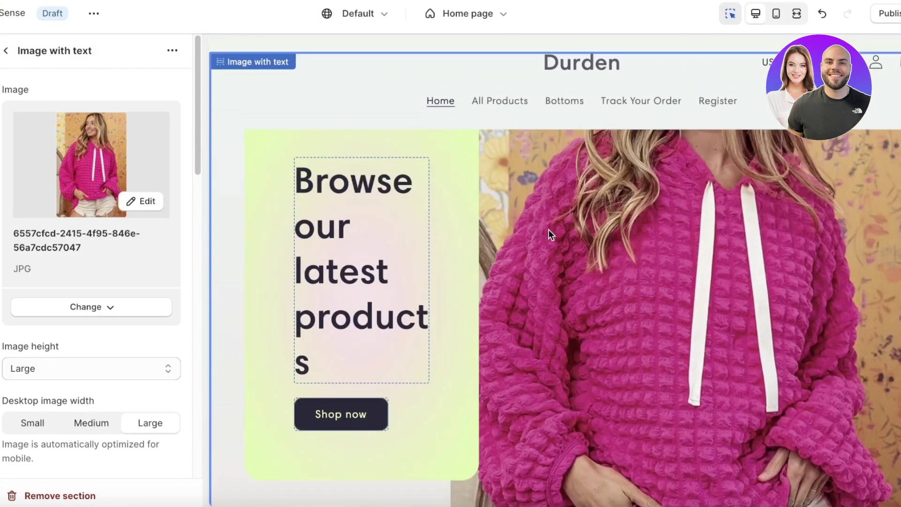
Set the image height to Large after trying Medium and Small.
click(69, 366)
click(60, 350)
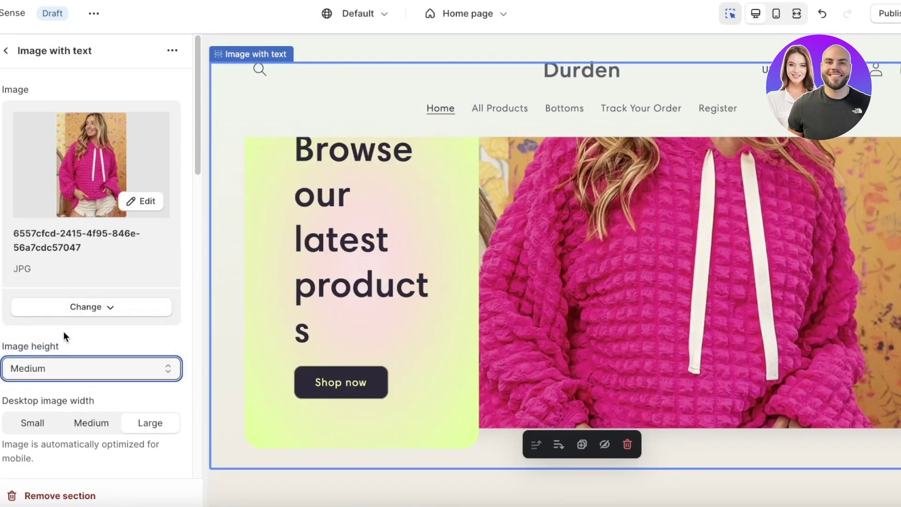
click(55, 358)
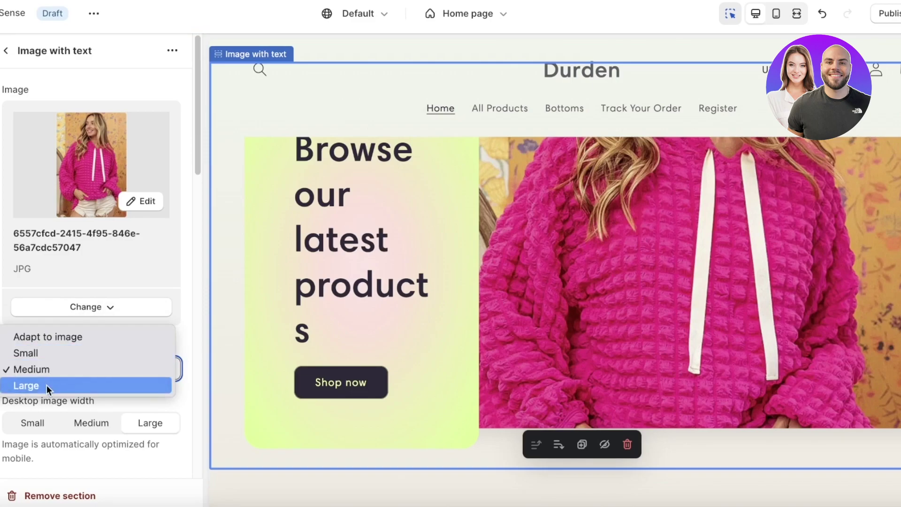
click(46, 351)
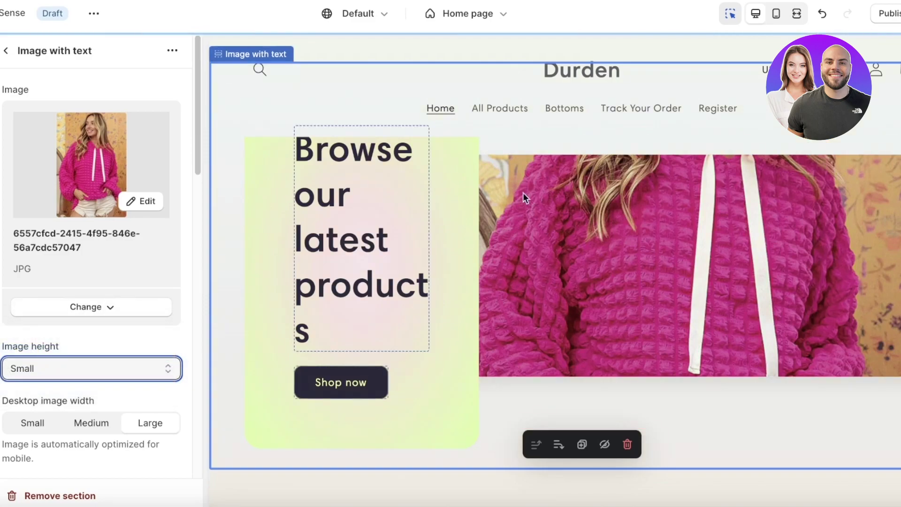
click(62, 368)
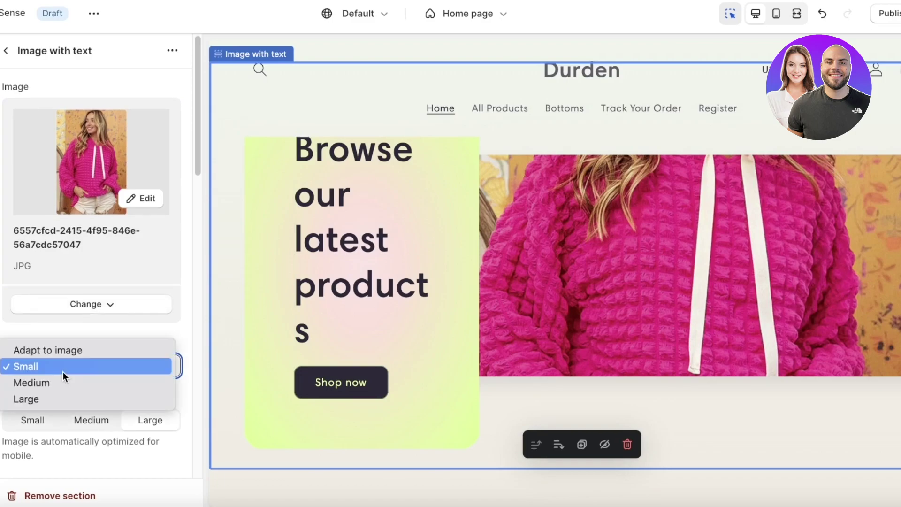
click(44, 397)
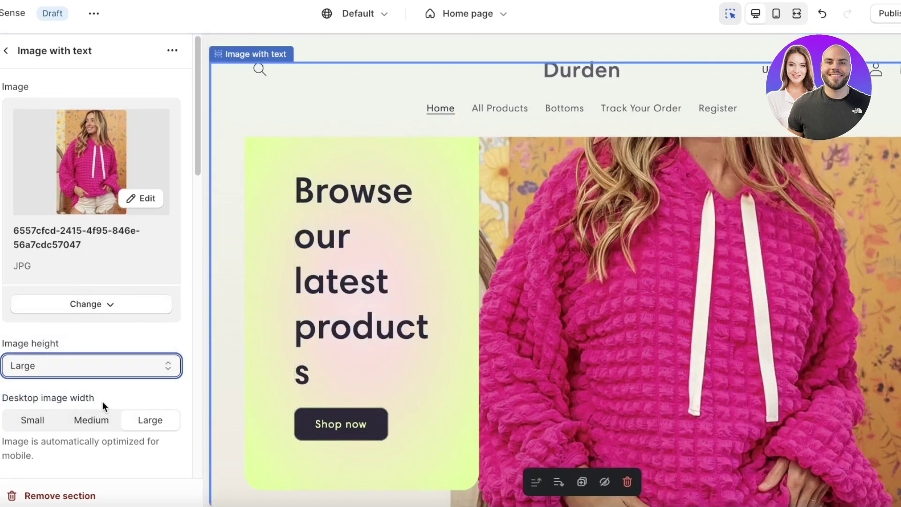
Set the desktop image width to Medium after briefly trying Small.
scroll(102, 402, down, 3)
click(76, 279)
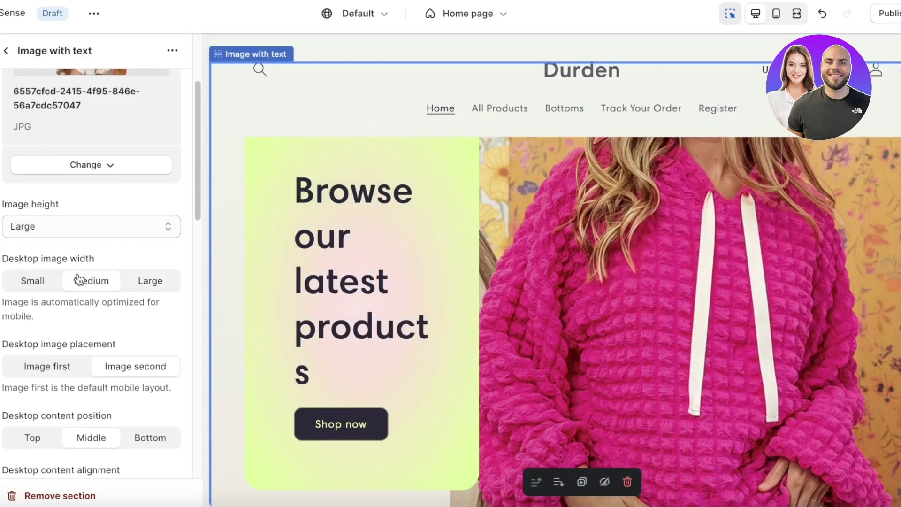
click(46, 290)
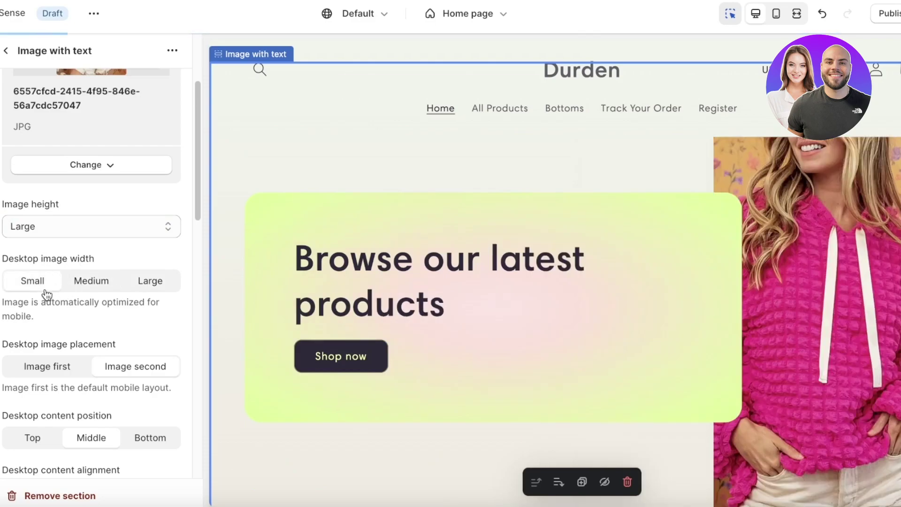
click(77, 287)
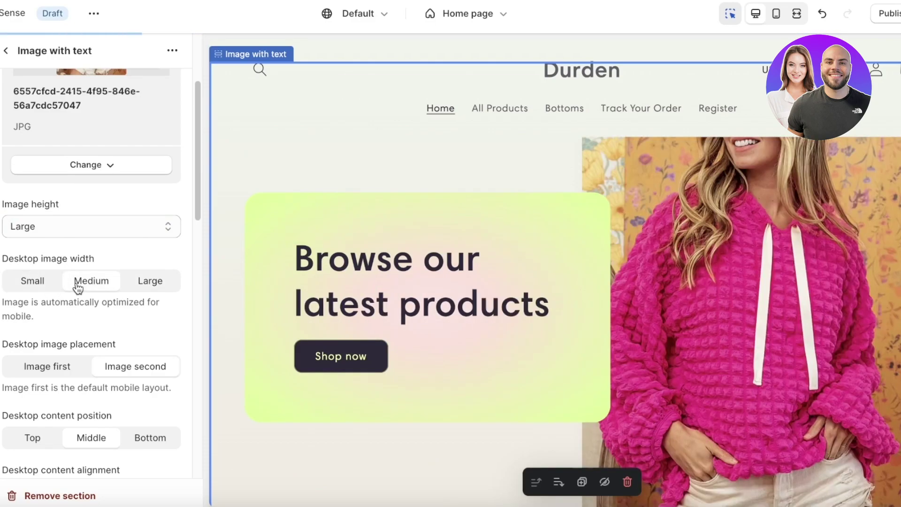
Try image-first placement and top/bottom text positions, then revert to image-after and centred.
scroll(89, 281, down, 1)
scroll(54, 305, down, 1)
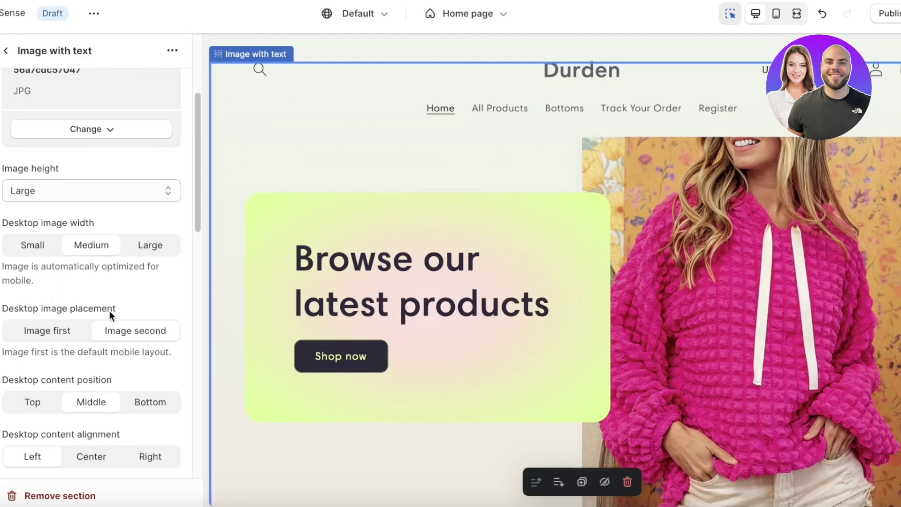
click(41, 336)
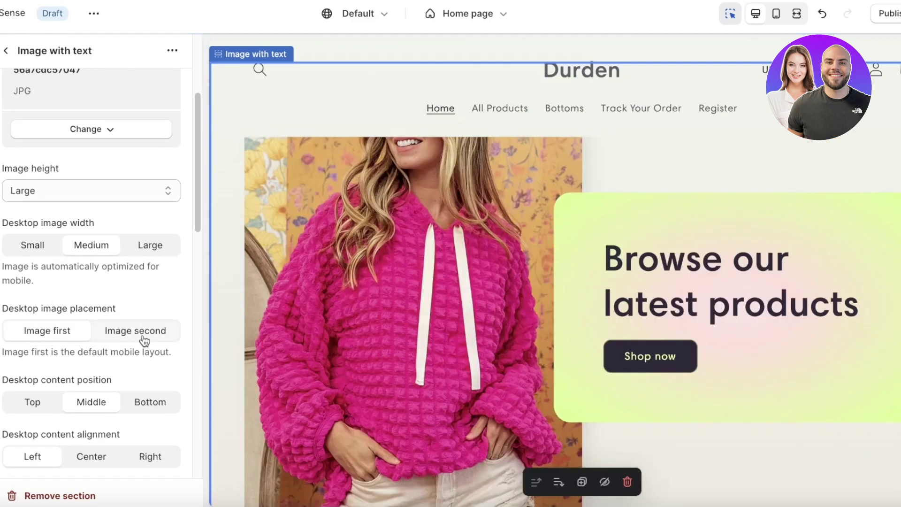
click(144, 339)
scroll(144, 335, down, 3)
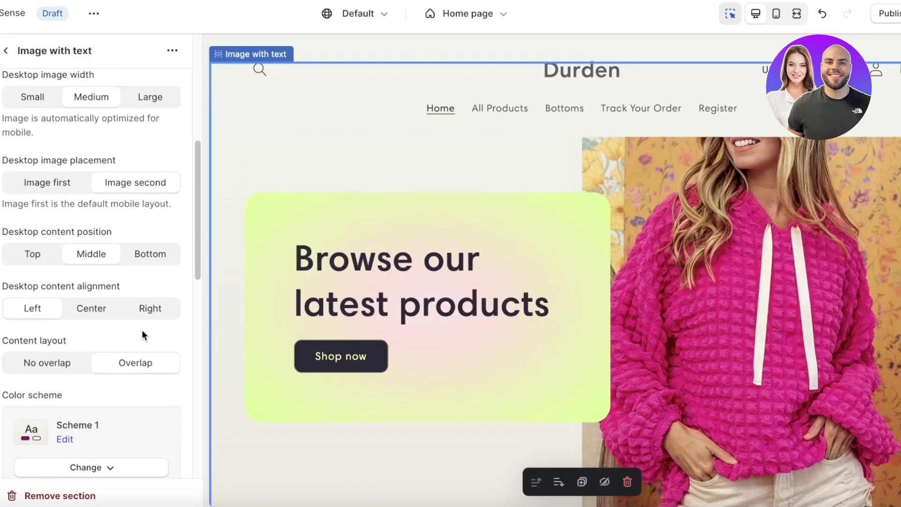
click(133, 255)
click(30, 253)
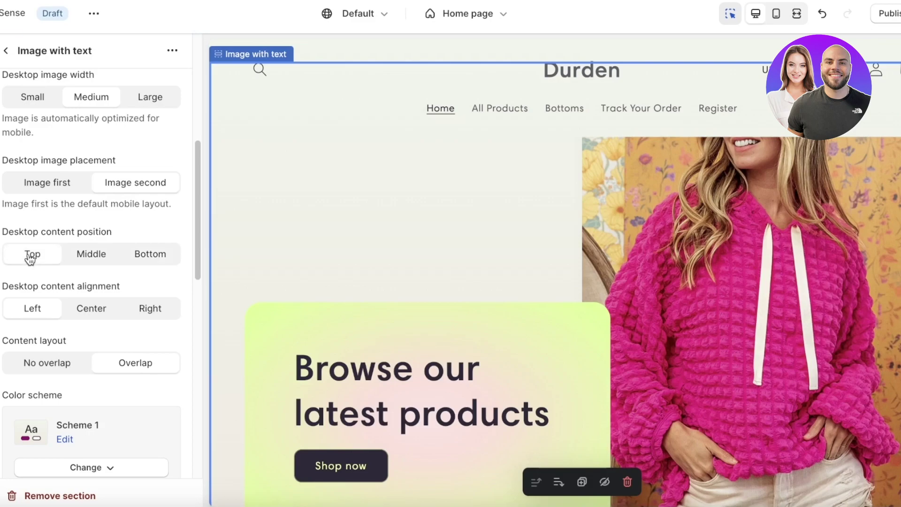
click(69, 261)
Turn the text card overlap off and back on, keeping it overlapping the image.
scroll(68, 260, down, 1)
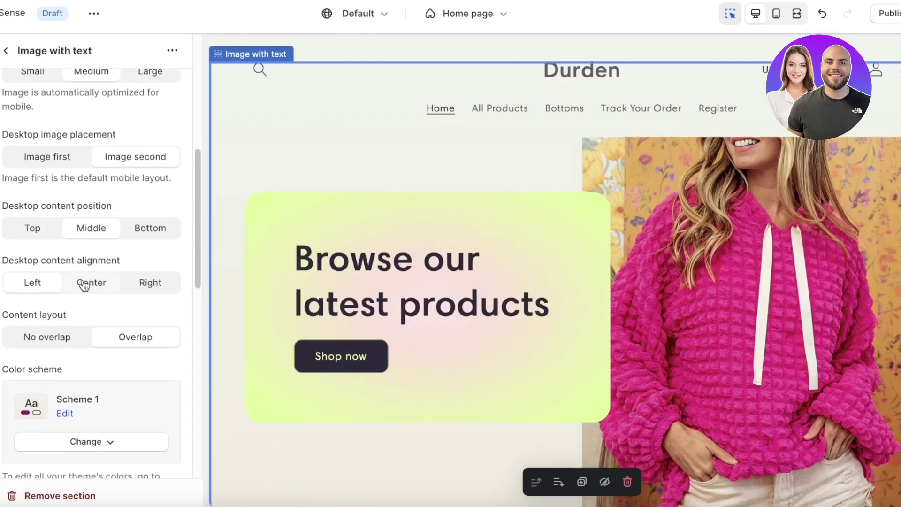
scroll(84, 286, down, 3)
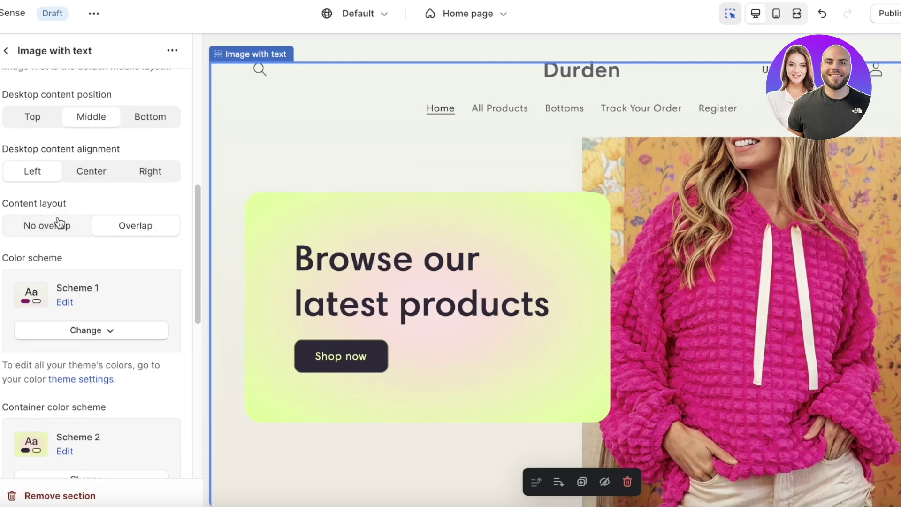
click(60, 225)
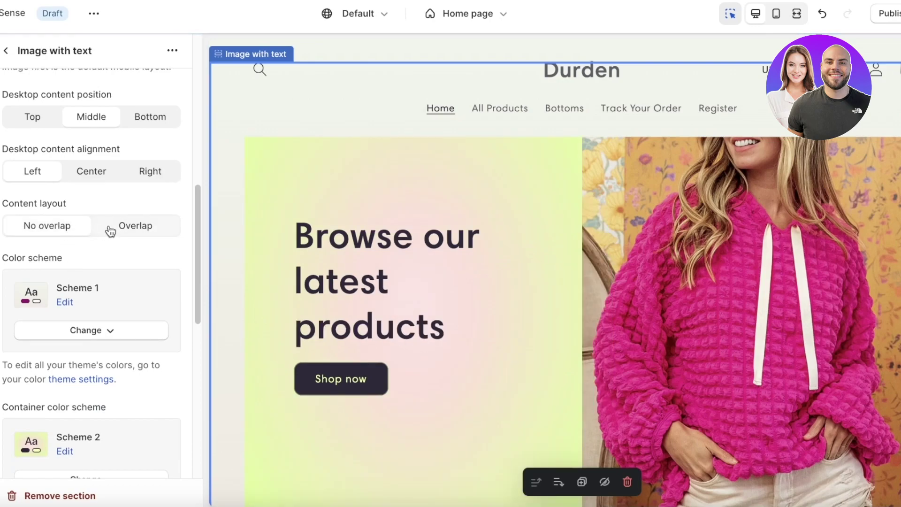
click(110, 230)
scroll(108, 231, down, 3)
scroll(108, 232, up, 1)
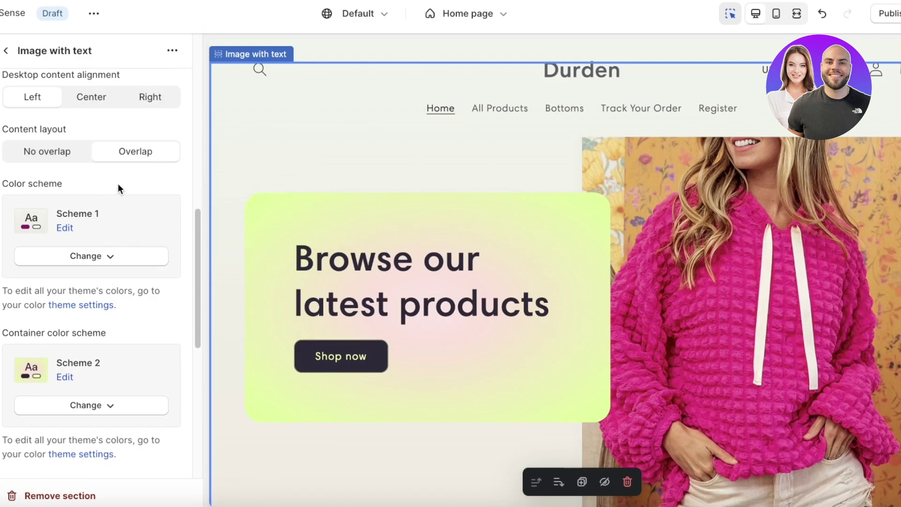
scroll(103, 240, down, 8)
scroll(91, 192, up, 3)
scroll(95, 194, down, 3)
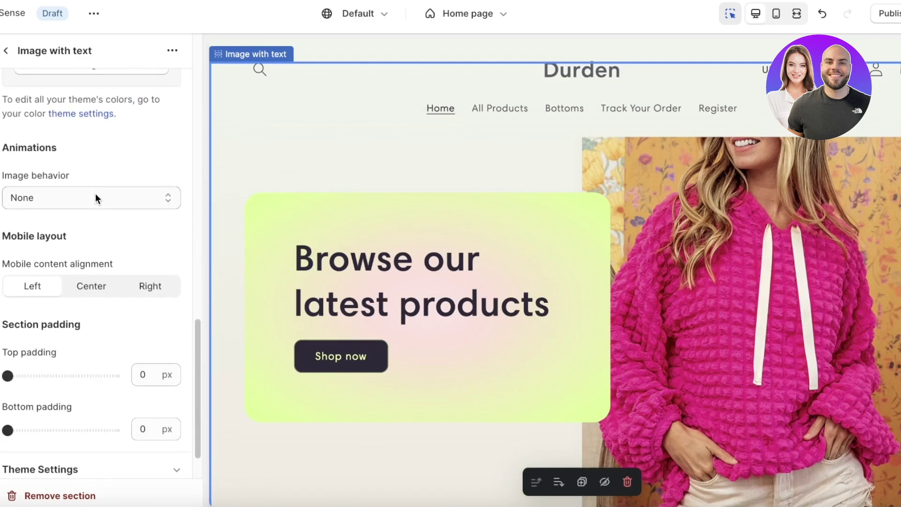
scroll(95, 198, down, 1)
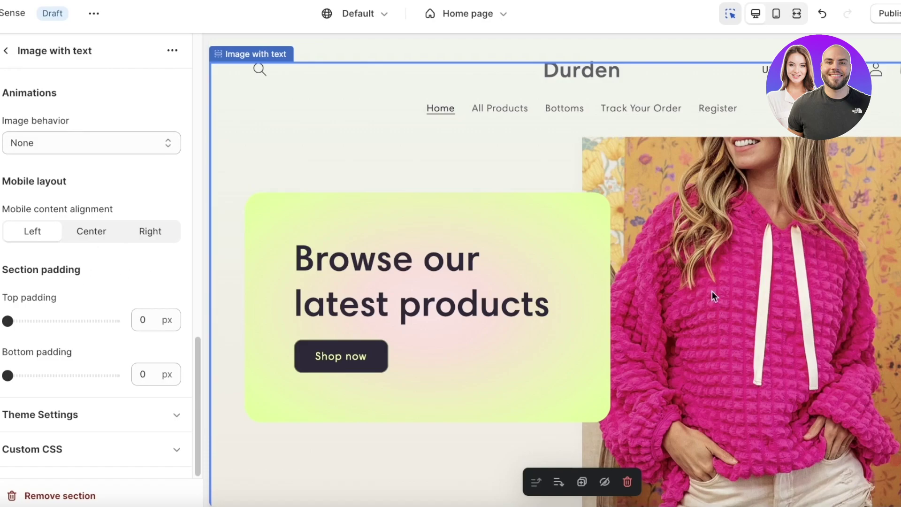
scroll(711, 291, down, 3)
scroll(84, 216, up, 10)
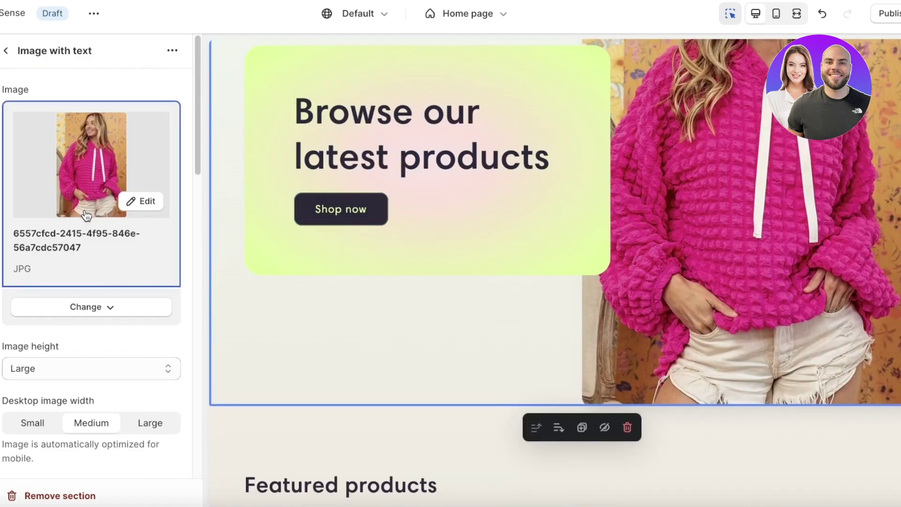
Set a focal point on the model's face in the current photo and save.
click(134, 201)
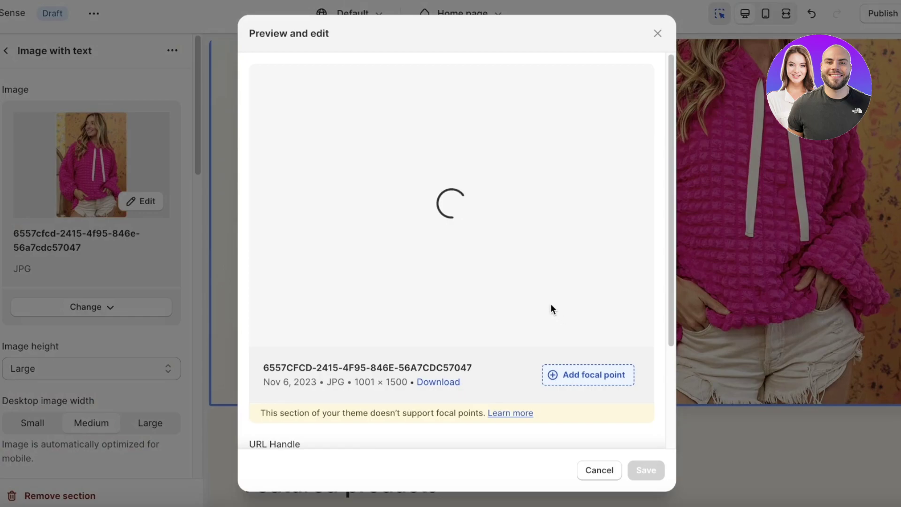
click(455, 109)
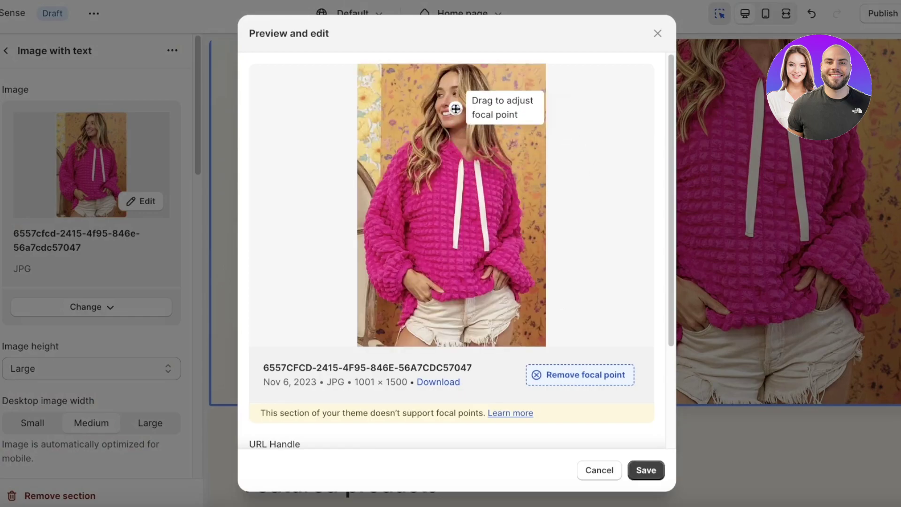
scroll(569, 442, down, 3)
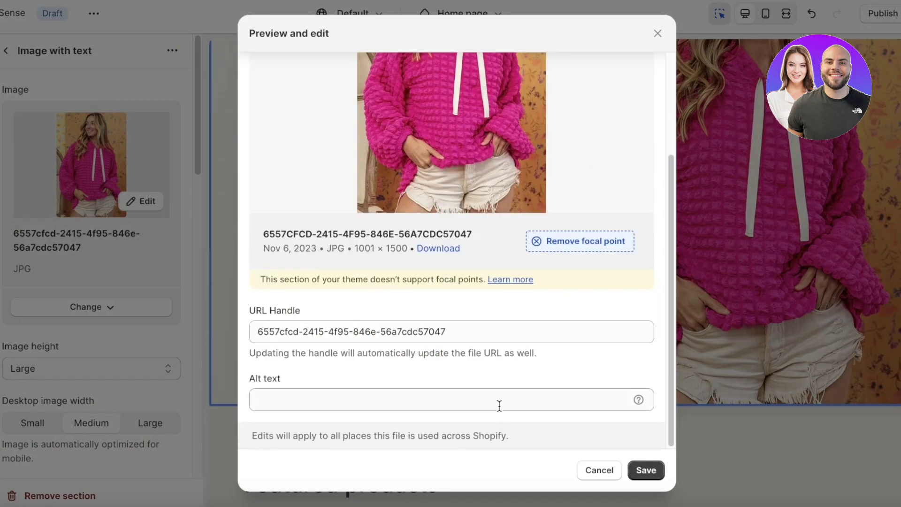
click(646, 470)
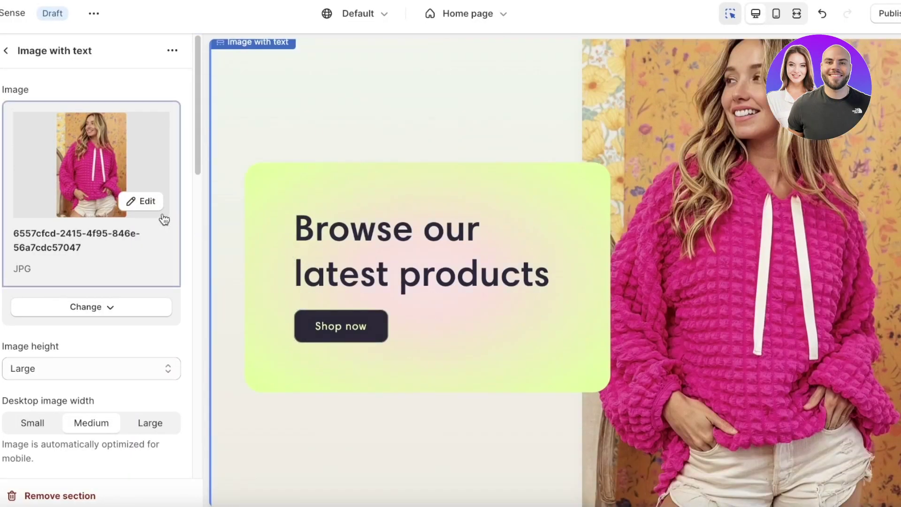
Move the photo's focal point to the top of the image and save.
click(151, 203)
drag(444, 99, 454, 51)
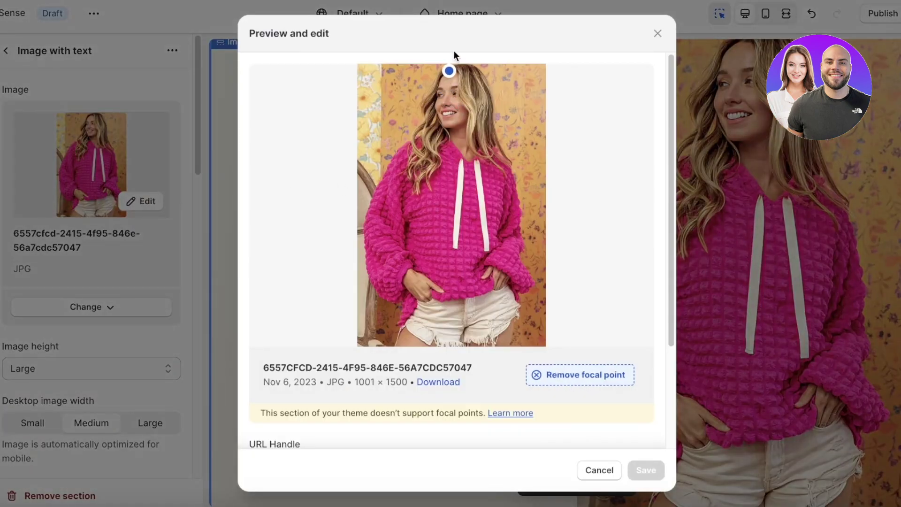
click(644, 470)
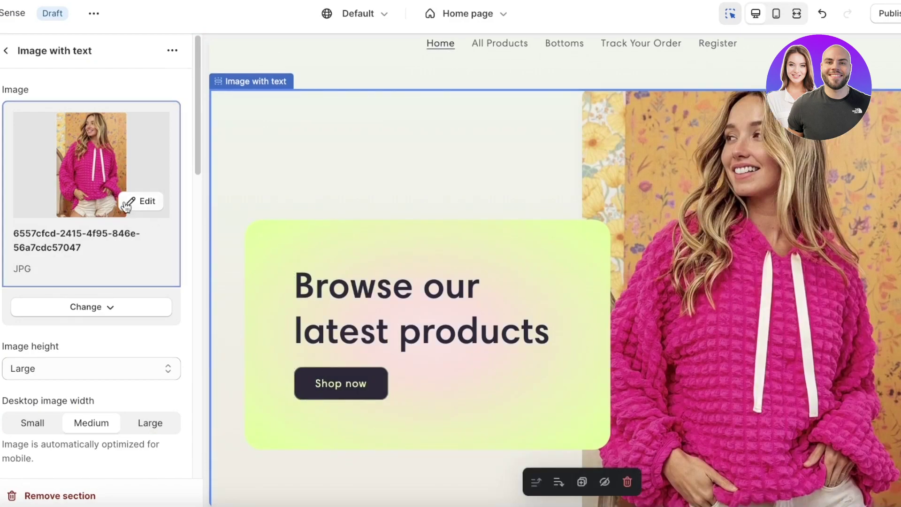
Keep the desktop image width at Medium and change the image height to Medium.
scroll(85, 329, down, 4)
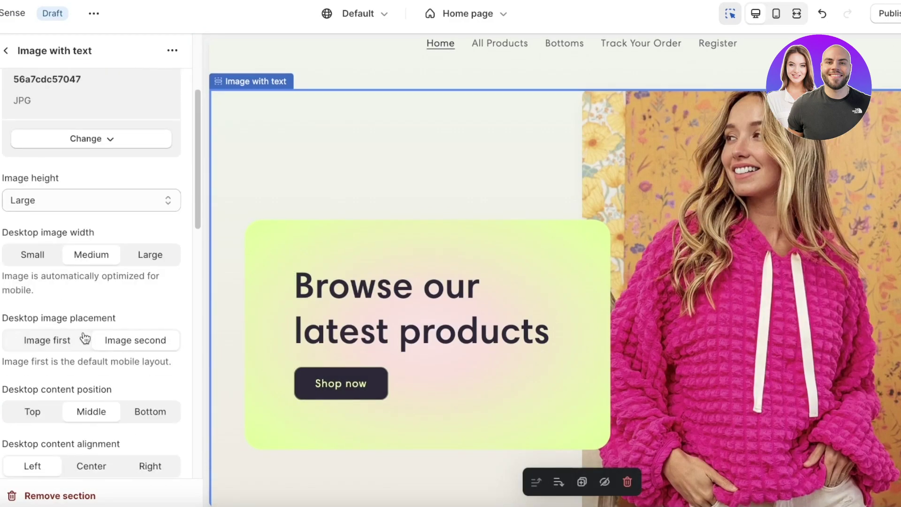
click(30, 256)
click(71, 259)
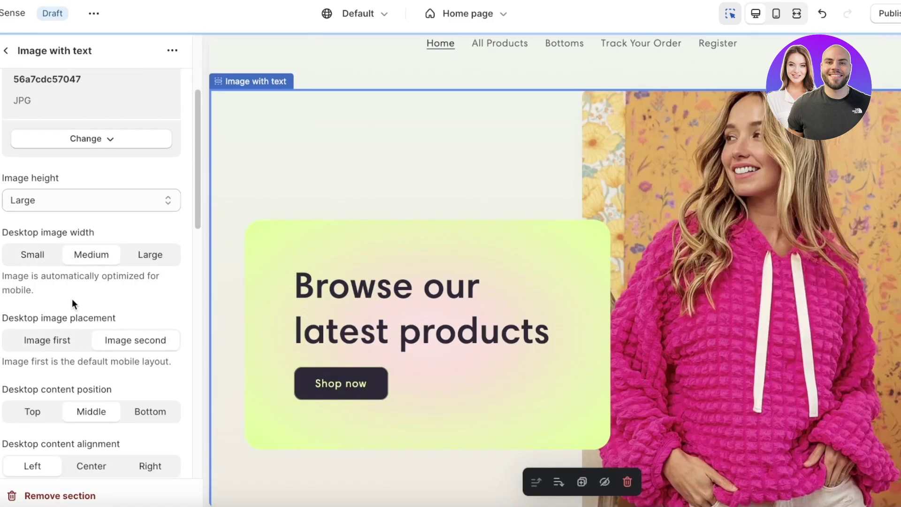
click(62, 203)
click(54, 182)
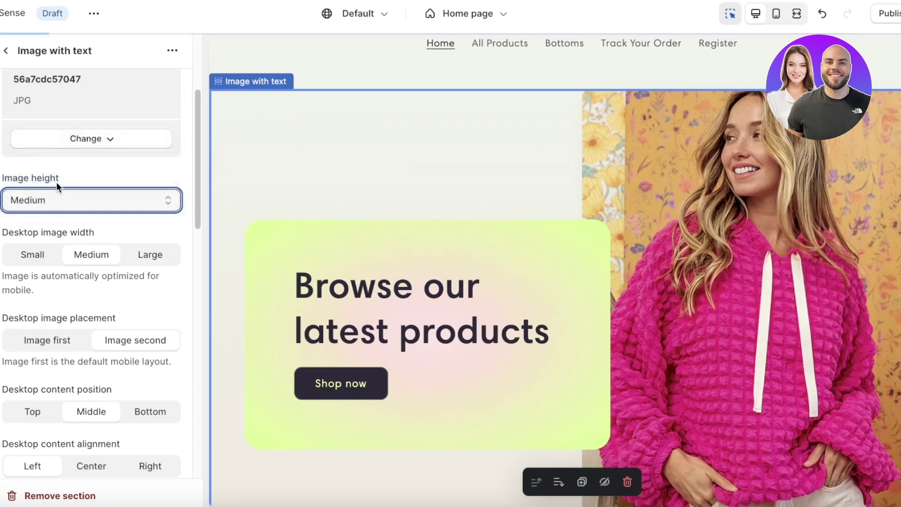
Replace the section picture with the pink waffle-knit hoodie photo (6557cfcd) from the library.
scroll(191, 226, up, 3)
click(132, 216)
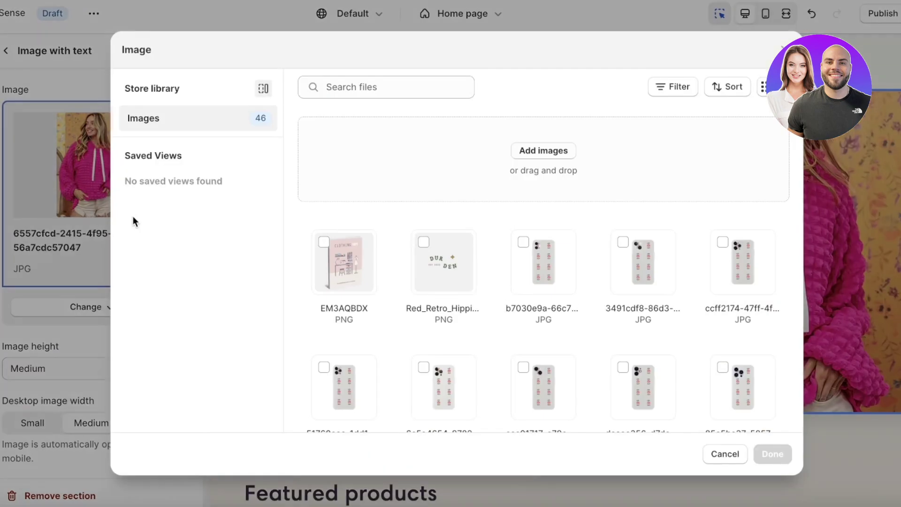
scroll(672, 216, down, 15)
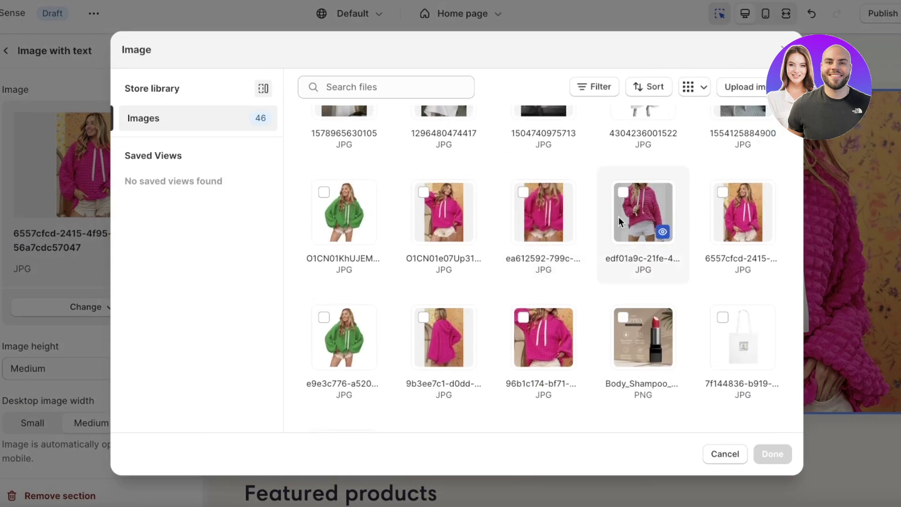
click(728, 208)
click(771, 454)
Place the new photo's focal point on the model's face and save.
mouse_move(134, 211)
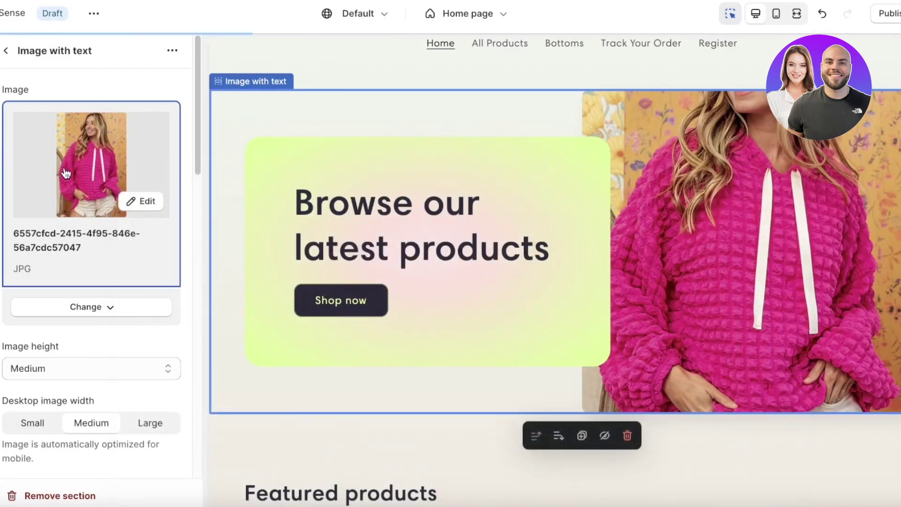
click(139, 201)
click(579, 374)
drag(450, 72, 456, 96)
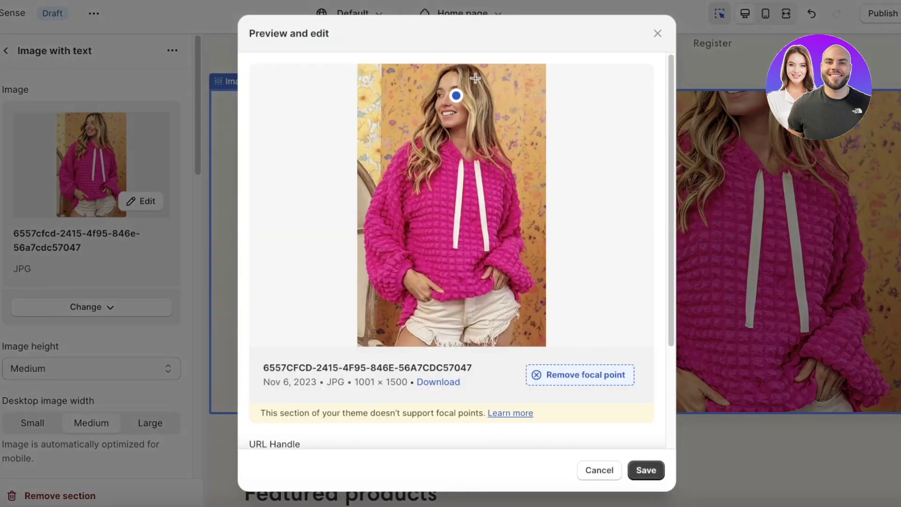
click(646, 470)
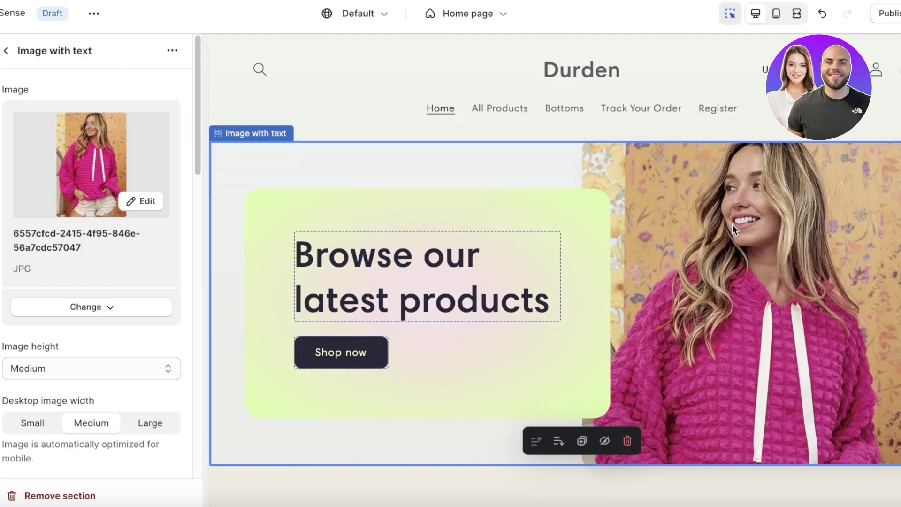
Replace the Image with text heading with 'Roll out in the latest trends'.
scroll(720, 221, down, 4)
triple_click(379, 72)
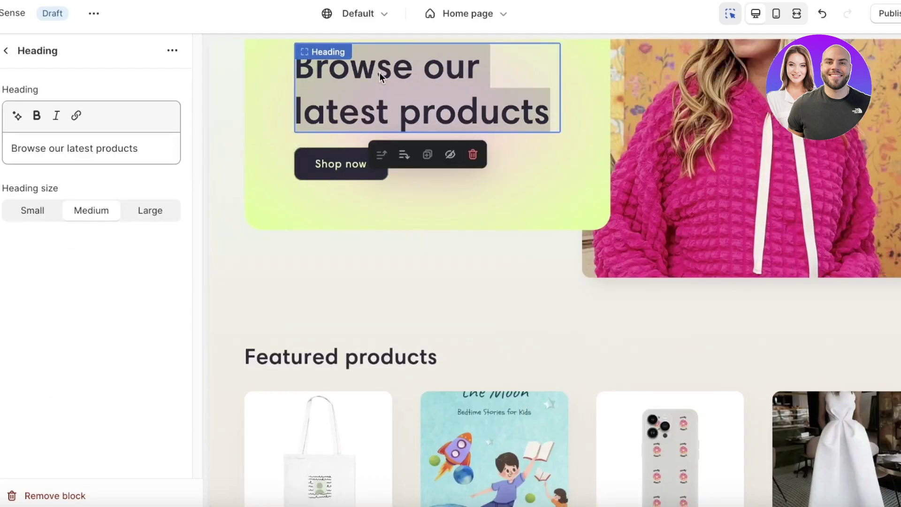
triple_click(145, 143)
text(Th)
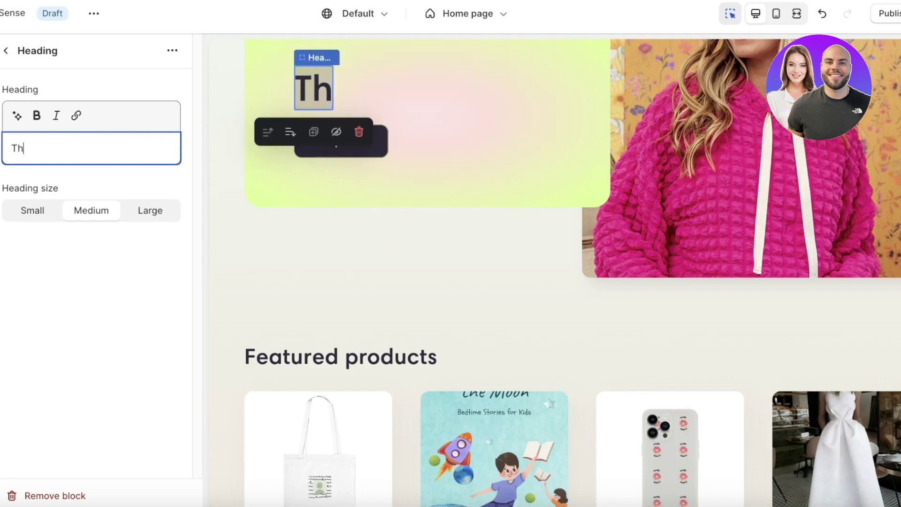
key(BackSpace)
key(BackSpace)
text(R)
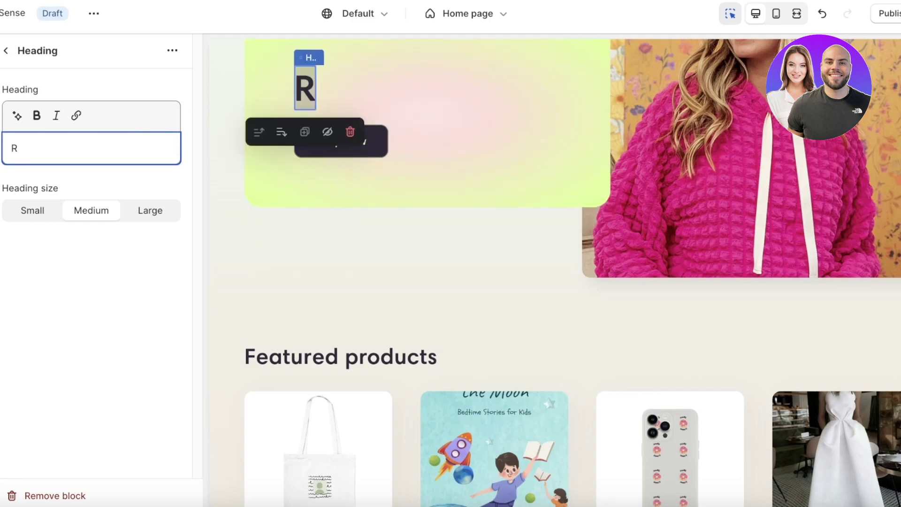
text(oll o)
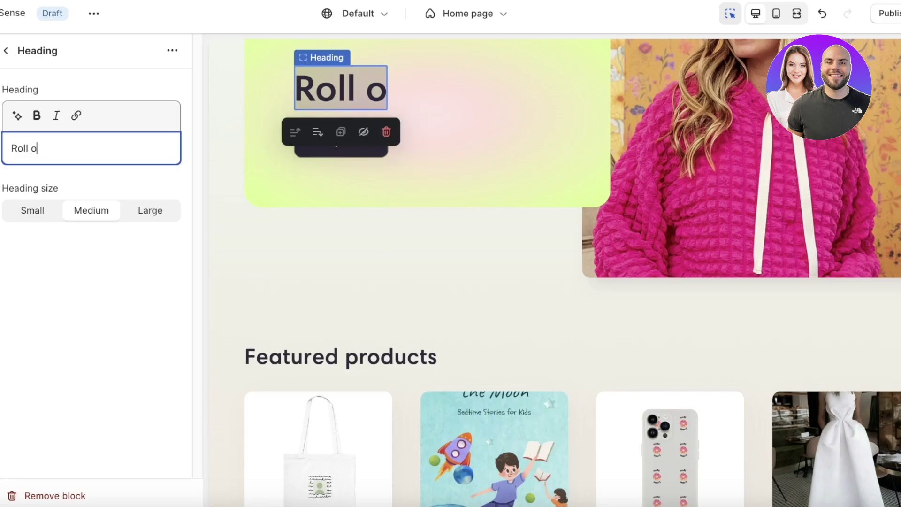
text(ut tin the)
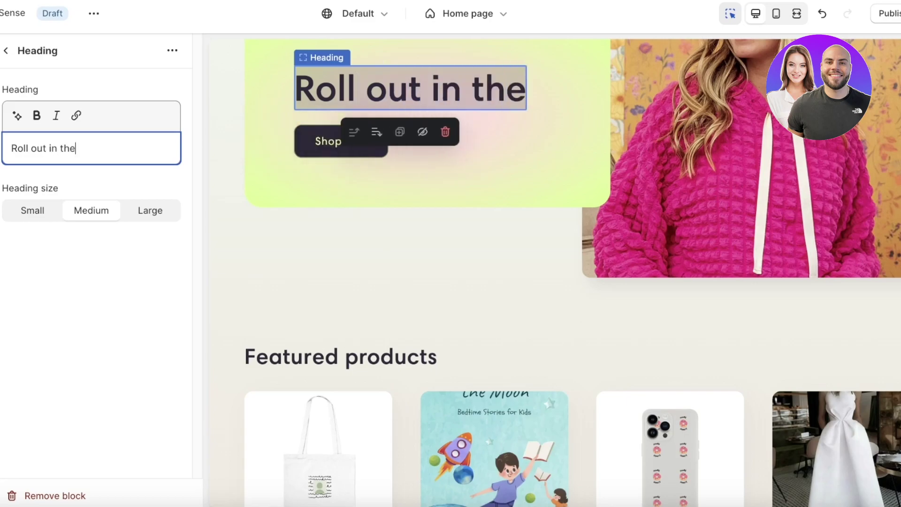
text( latest trends)
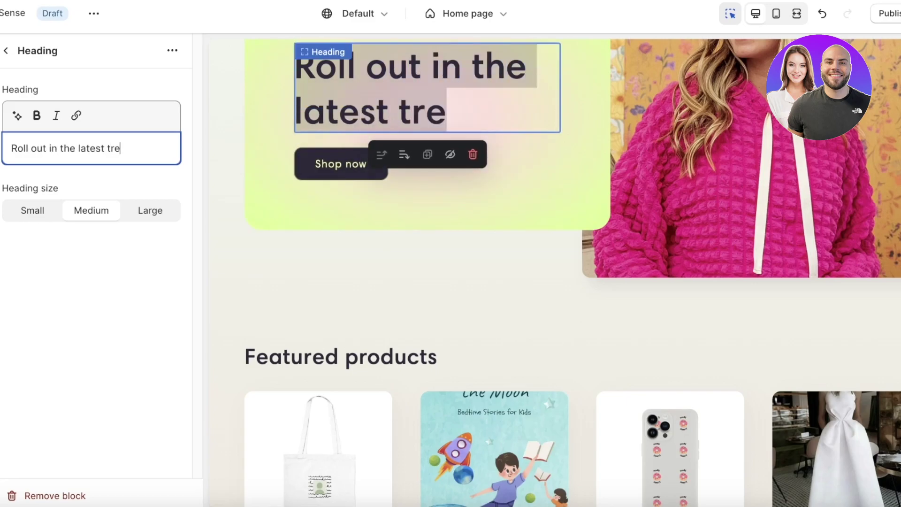
Check the Shop now button's link options, leaving it linked to All Products.
click(359, 267)
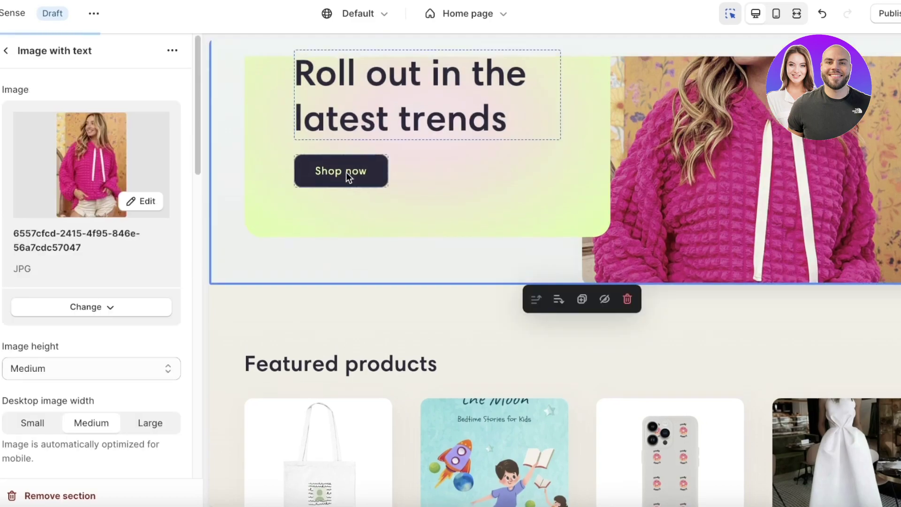
scroll(488, 263, down, 3)
click(333, 195)
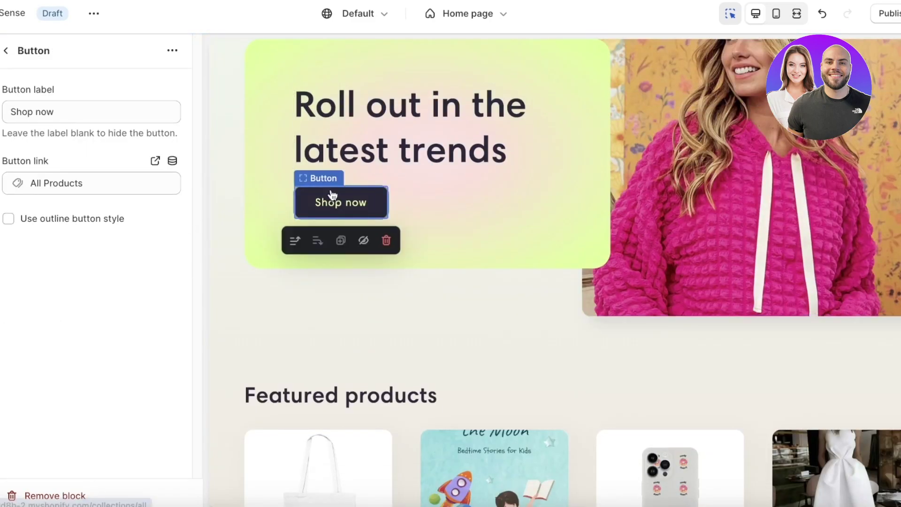
click(85, 182)
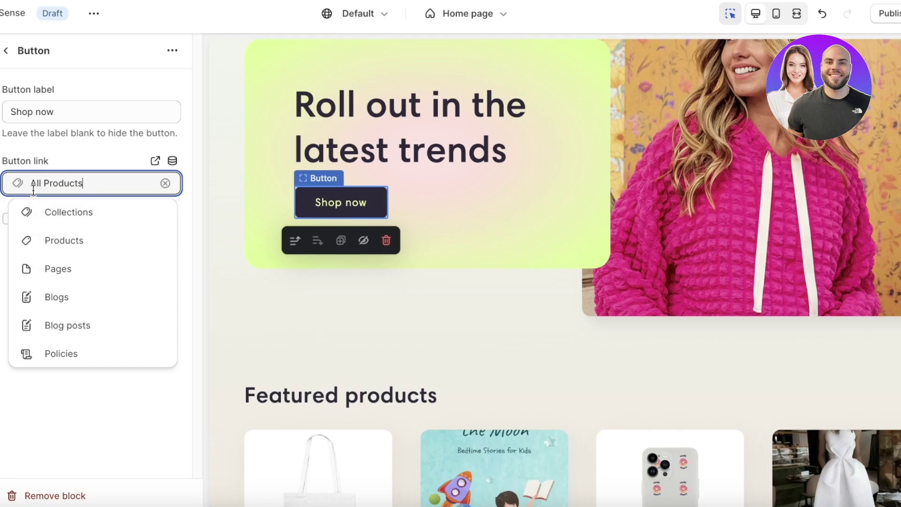
click(115, 408)
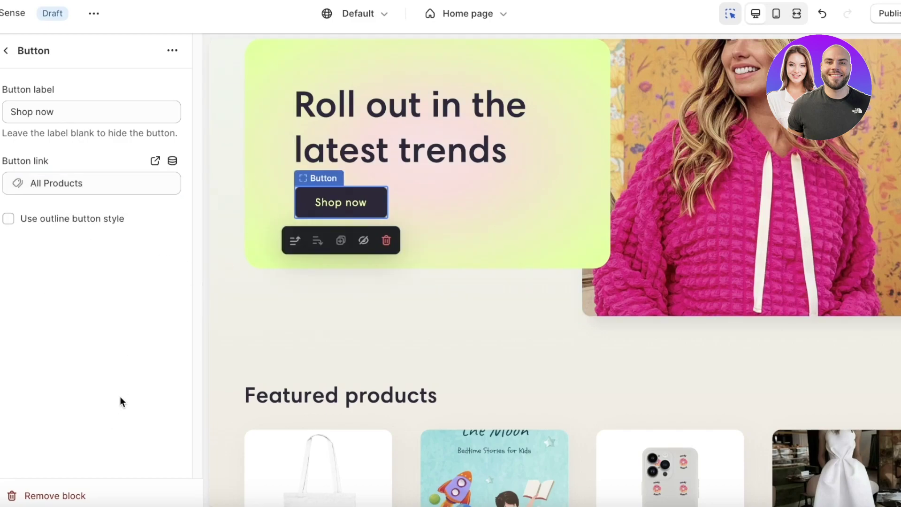
Select the Featured collection section to show its settings.
click(403, 351)
scroll(680, 150, down, 3)
scroll(770, 187, up, 10)
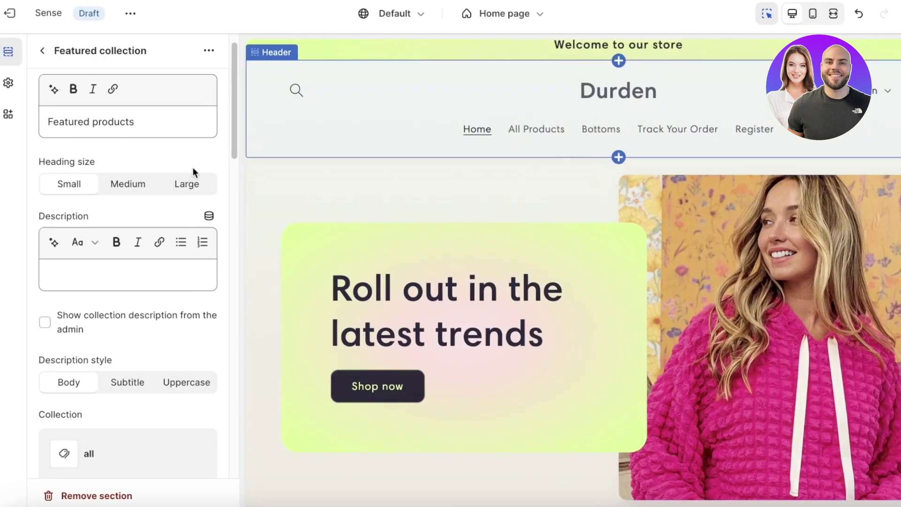
Set the DUR DEN curved-text image as the store logo in Theme settings.
click(9, 83)
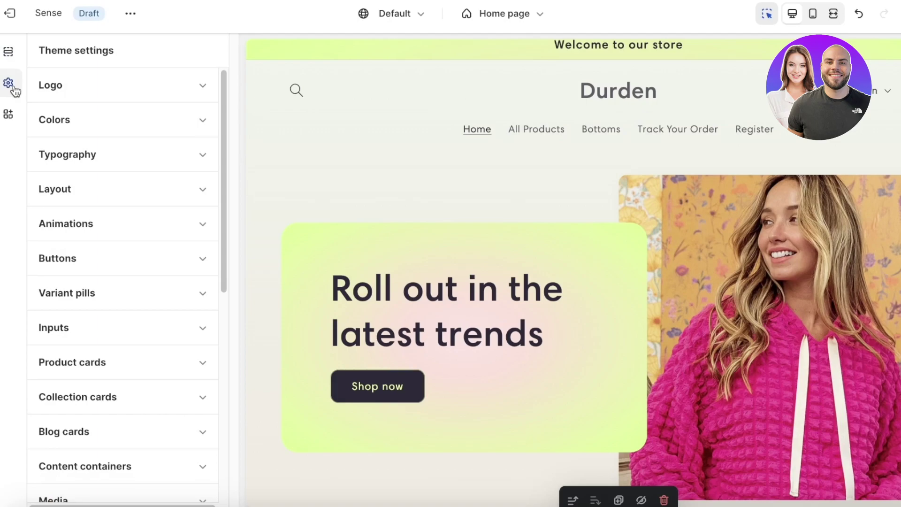
click(37, 80)
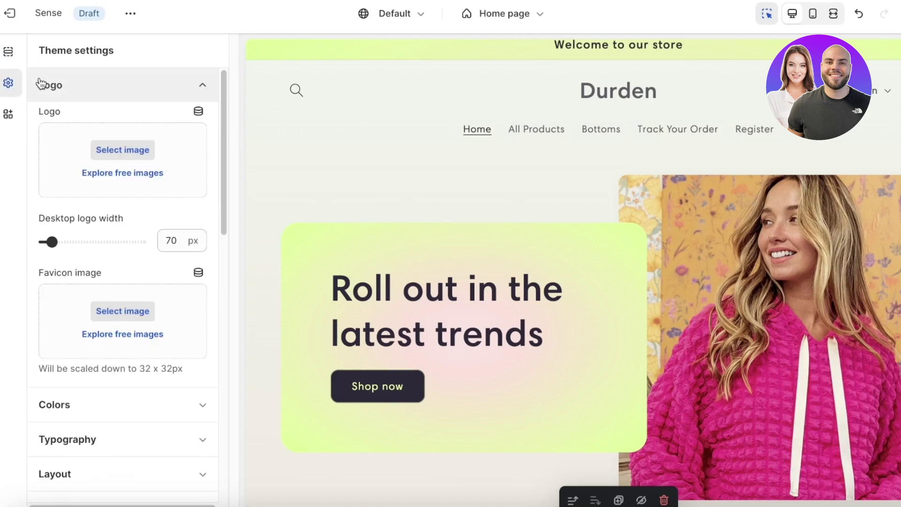
click(136, 155)
scroll(543, 232, down, 3)
scroll(516, 238, up, 2)
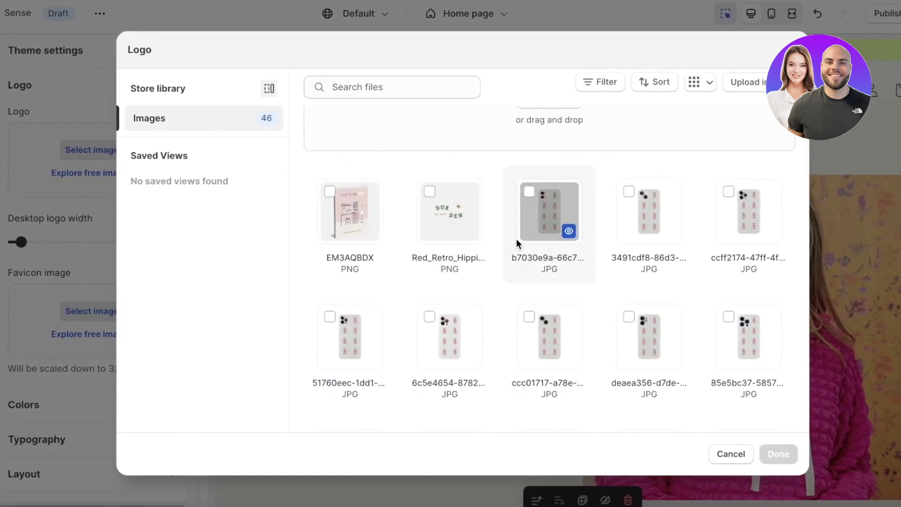
click(454, 221)
click(775, 454)
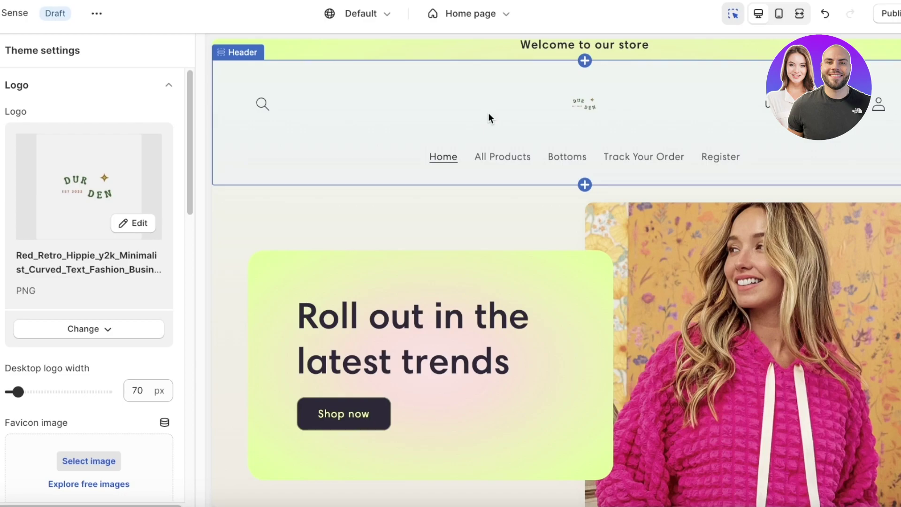
Keep the logo's desktop width at 70 px after trying 150, and centre its focal point.
drag(22, 390, 49, 391)
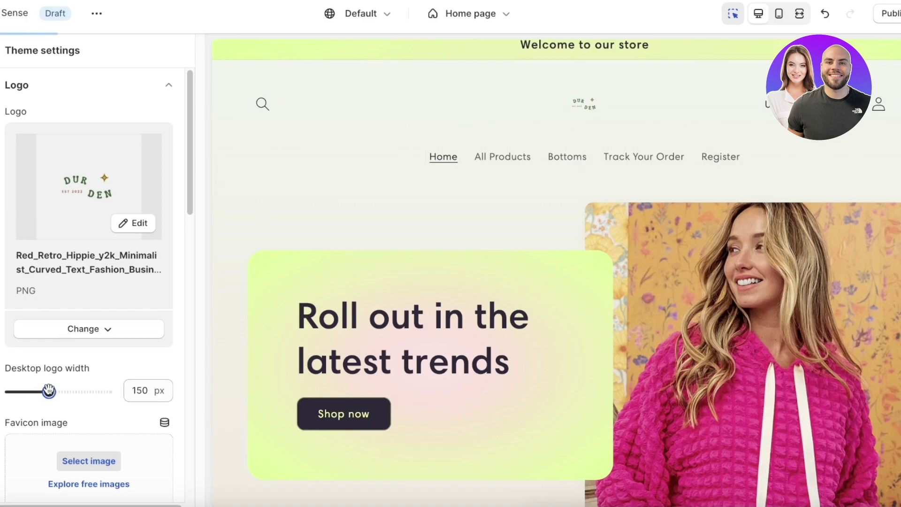
drag(49, 390, 18, 391)
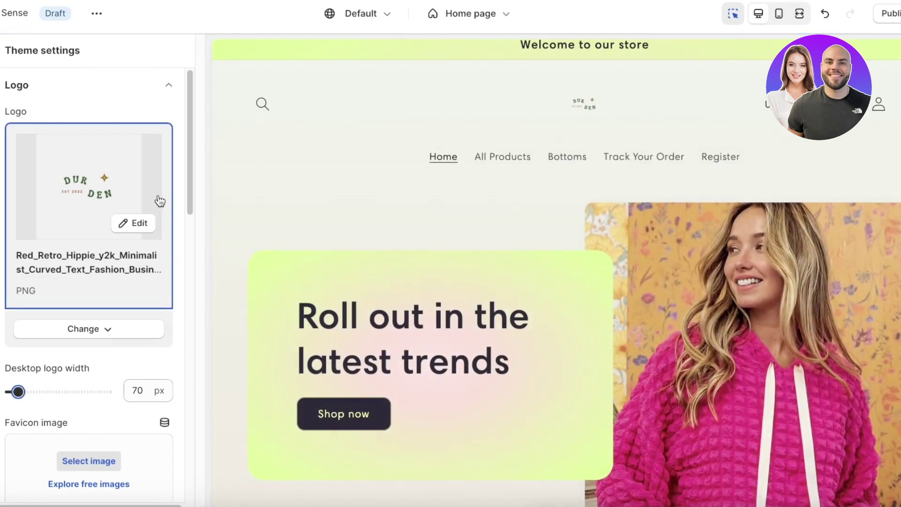
scroll(160, 201, down, 1)
click(139, 202)
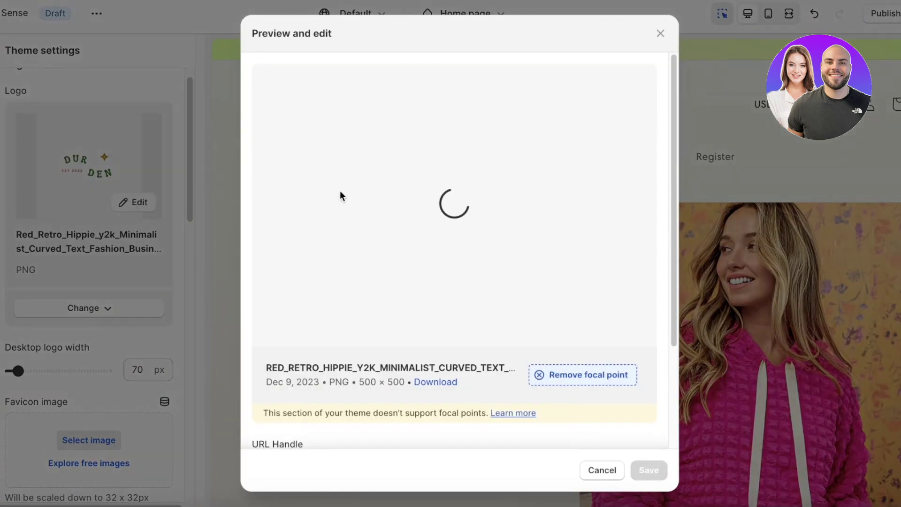
click(396, 172)
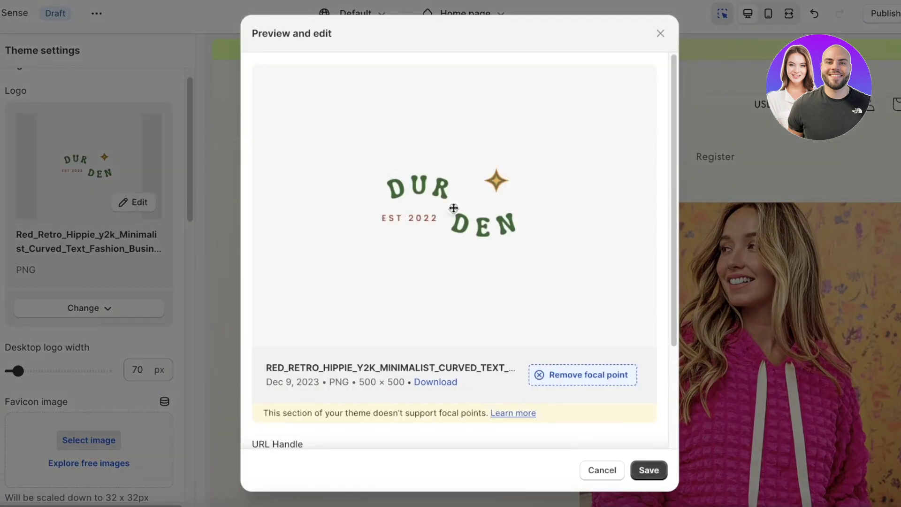
click(653, 467)
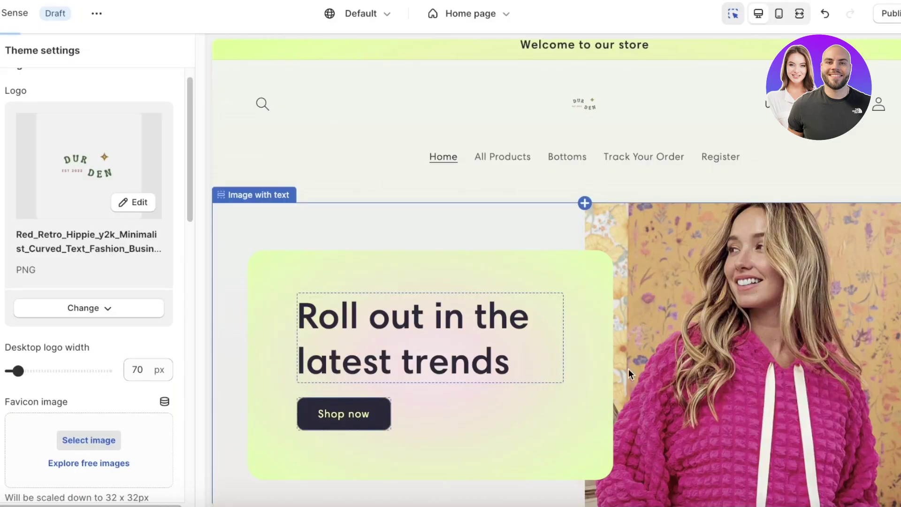
scroll(58, 348, down, 3)
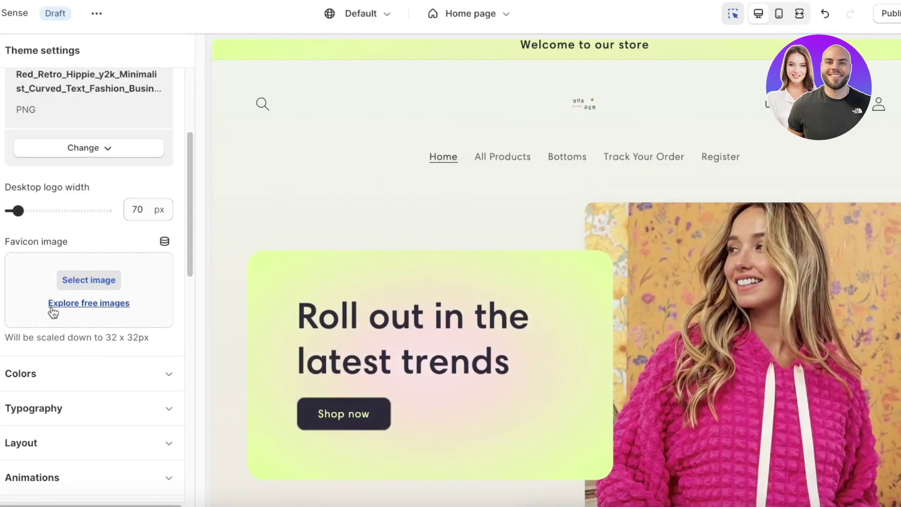
scroll(53, 286, down, 3)
scroll(4, 196, down, 3)
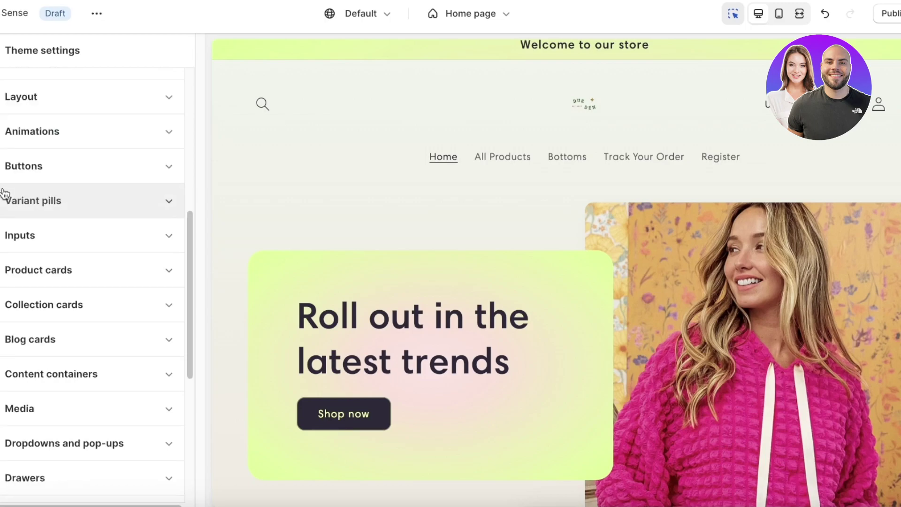
scroll(64, 156, up, 6)
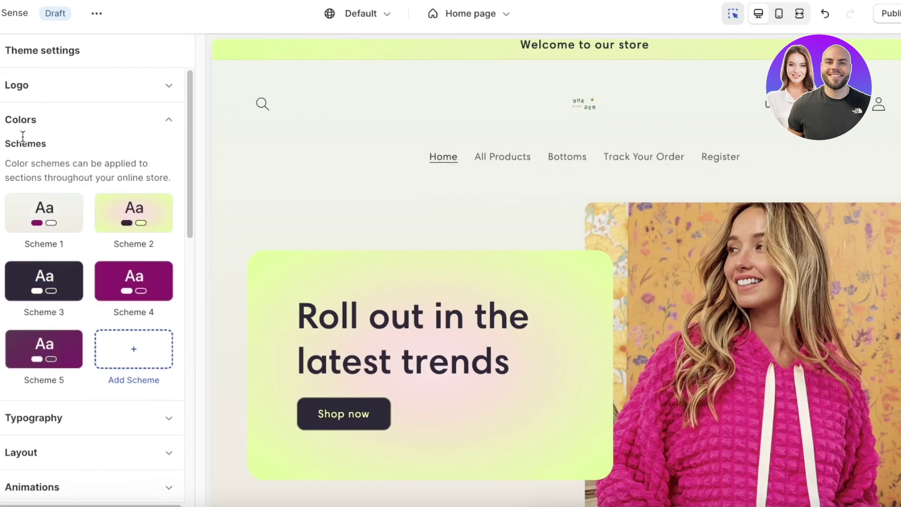
click(77, 213)
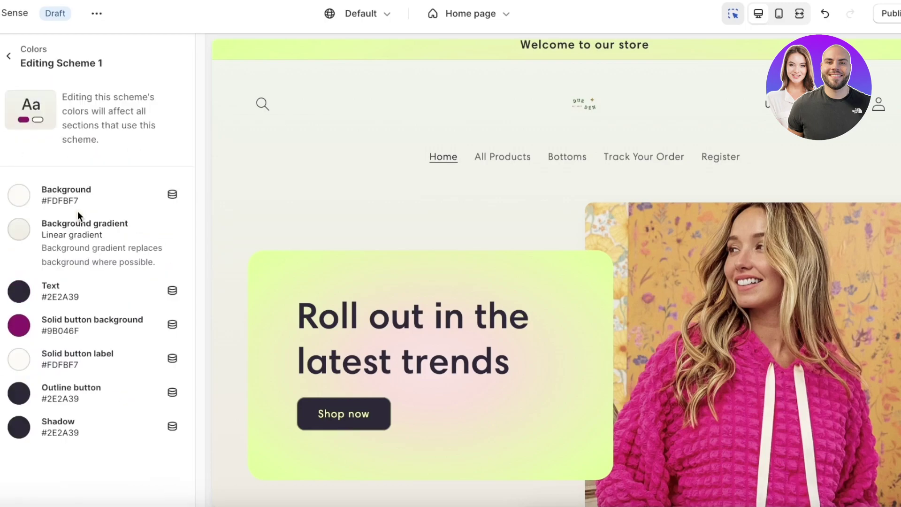
click(8, 56)
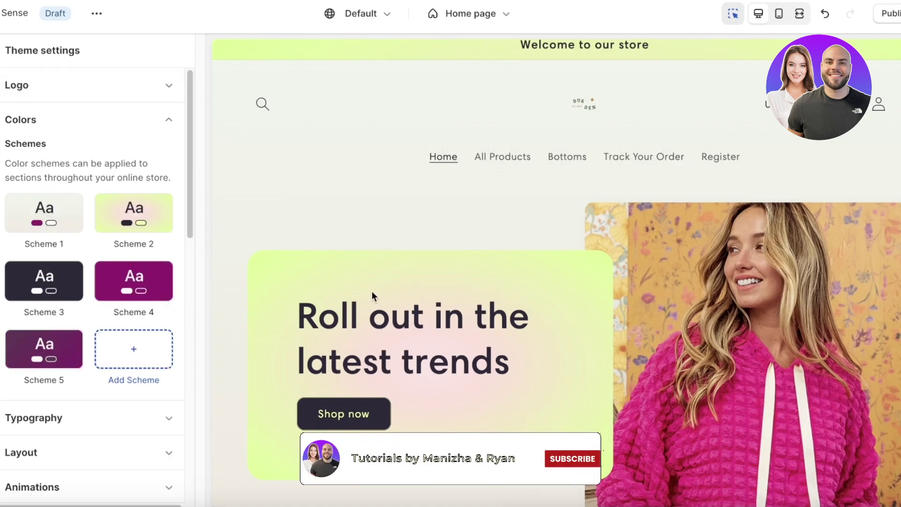
scroll(372, 291, down, 4)
scroll(274, 177, up, 4)
scroll(140, 366, down, 8)
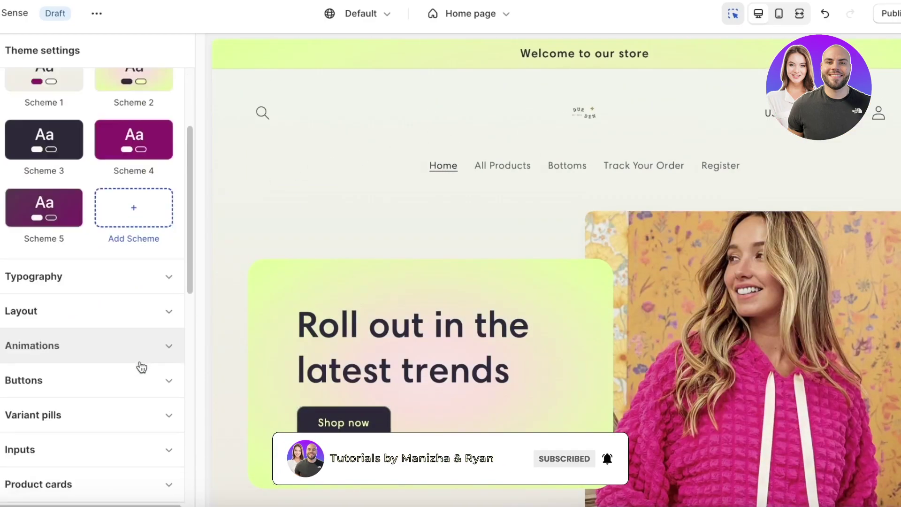
scroll(111, 322, down, 3)
scroll(111, 322, up, 10)
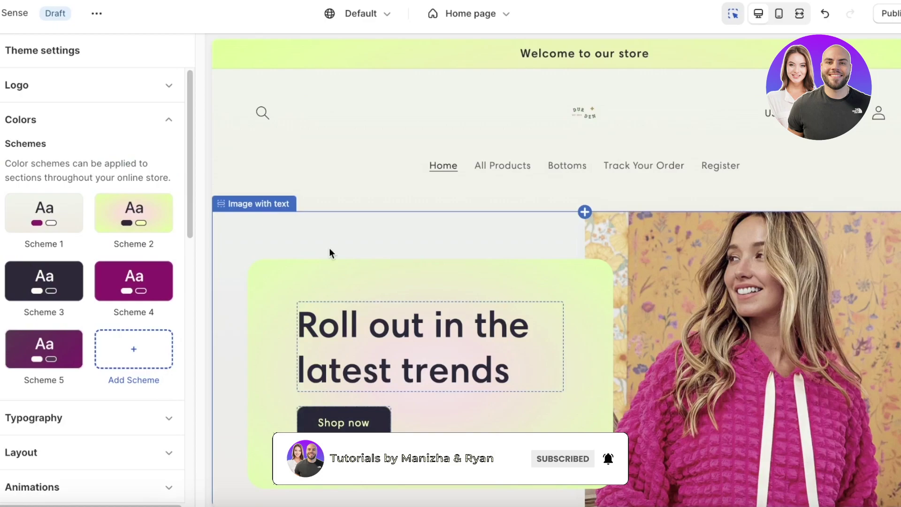
Add two new color schemes, creating Scheme 6 and Scheme 7.
click(100, 345)
click(9, 56)
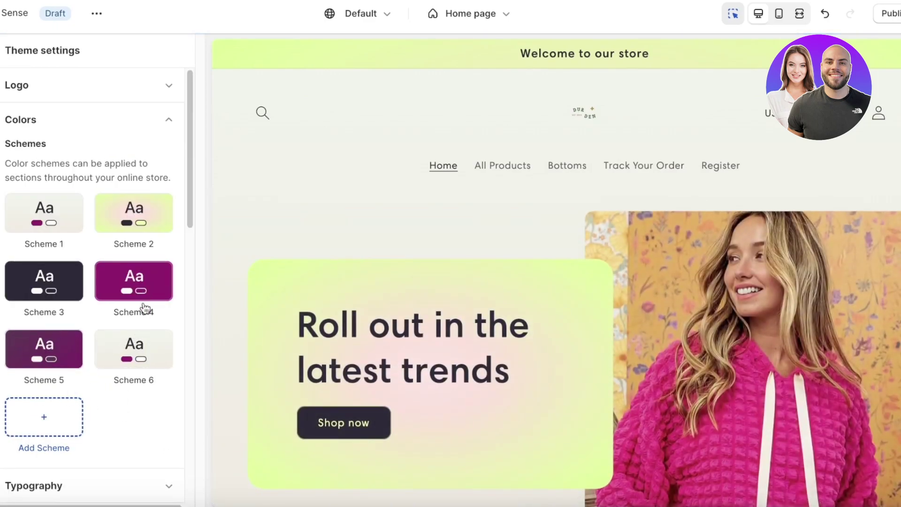
click(96, 345)
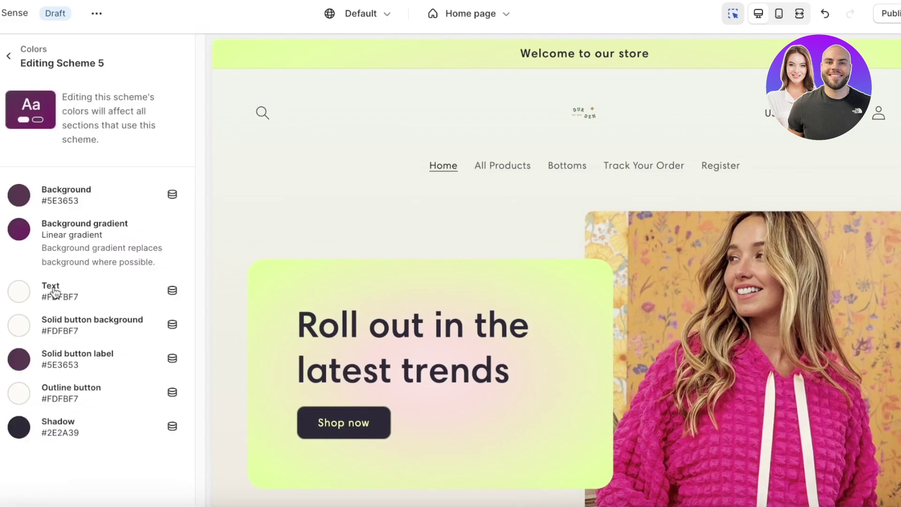
click(8, 56)
click(44, 417)
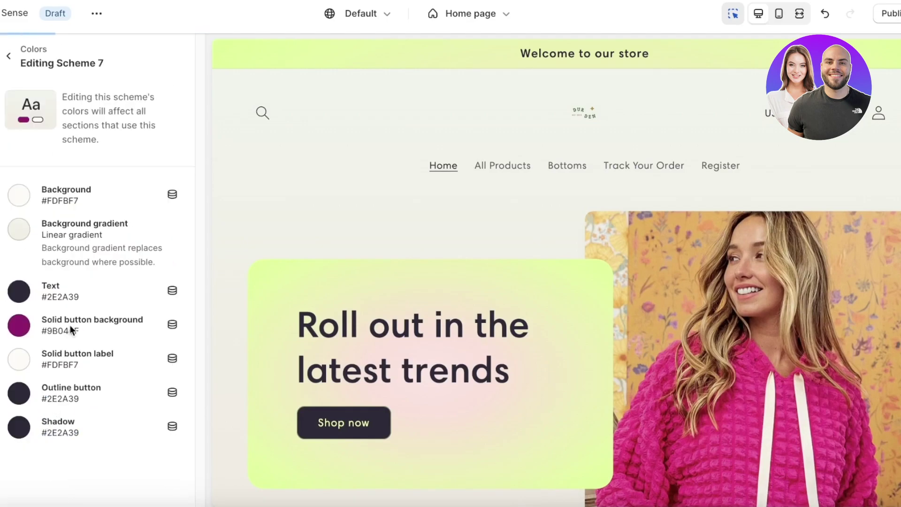
Give Scheme 7 a pale pink #EADFE5 background color.
click(18, 195)
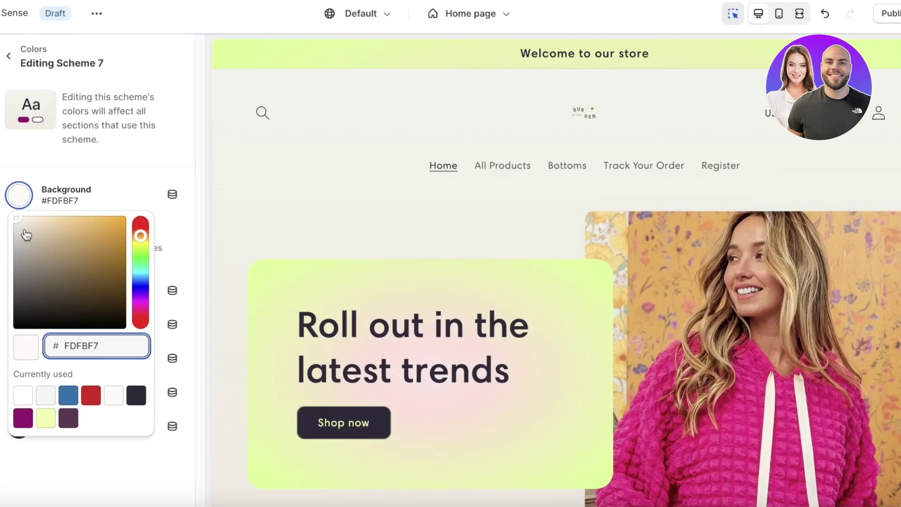
click(140, 308)
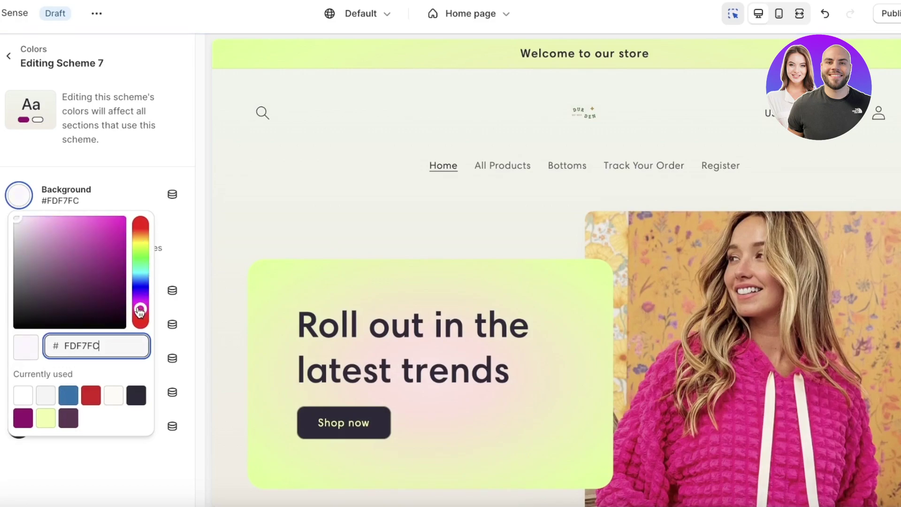
key(ctrl+a)
text(EADFE6)
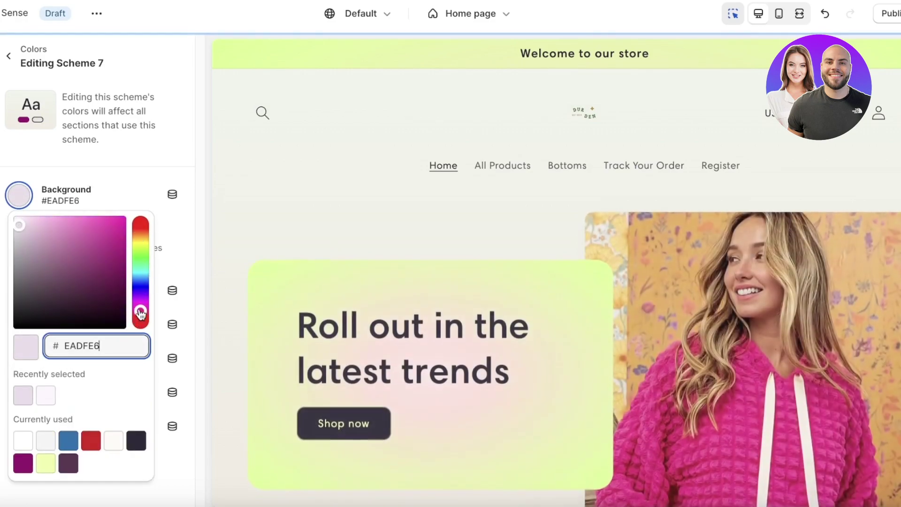
click(114, 141)
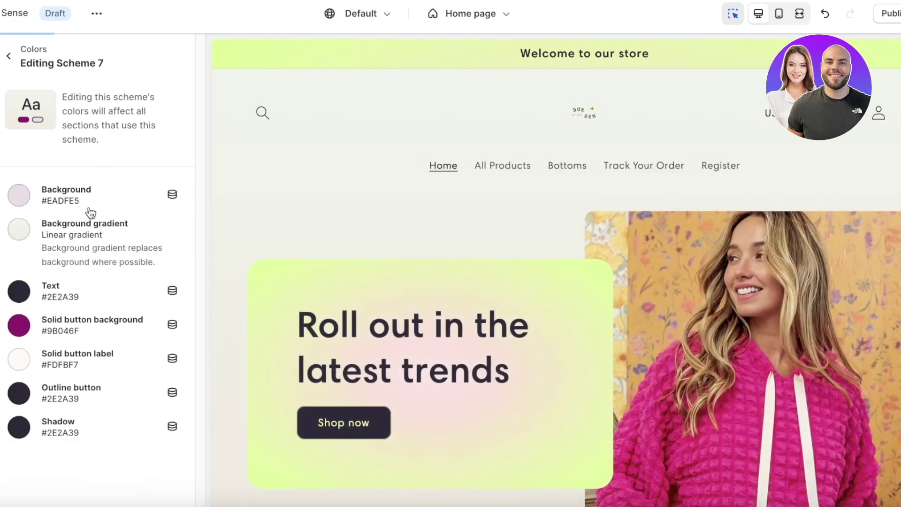
click(14, 234)
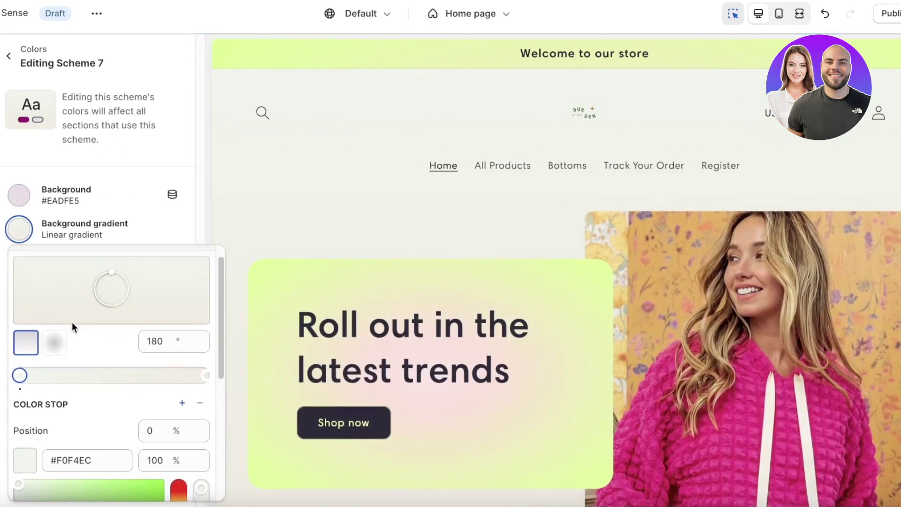
Add a middle color stop to the gradient and give it a recently used pale pink.
scroll(86, 318, up, 1)
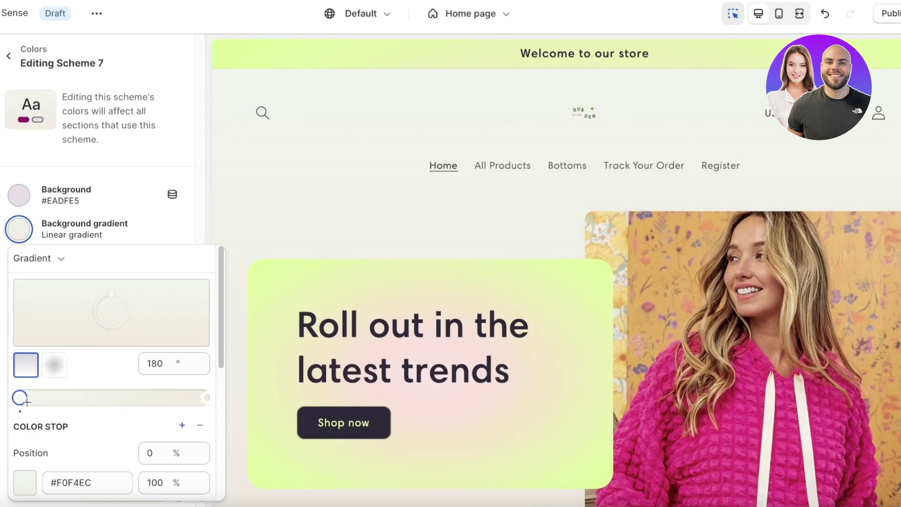
click(65, 397)
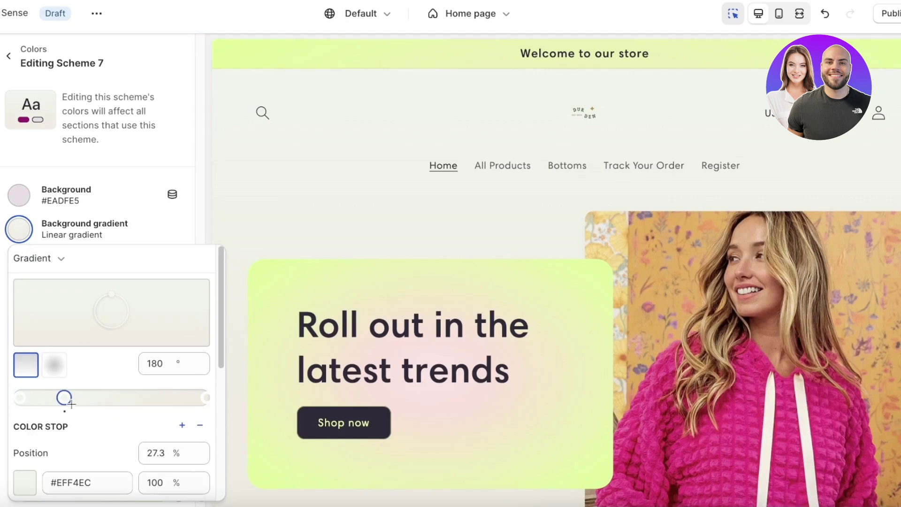
click(35, 483)
scroll(94, 422, down, 4)
click(68, 472)
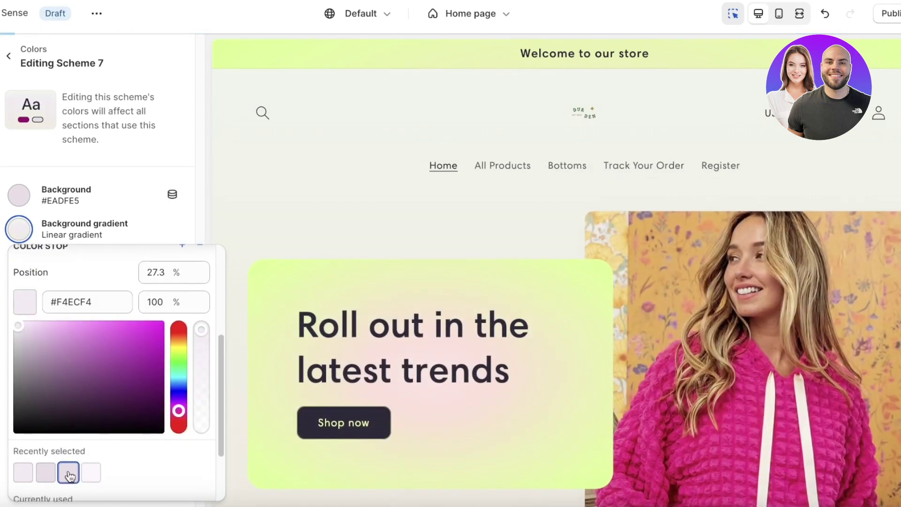
scroll(86, 311, up, 3)
mouse_move(70, 298)
mouse_down()
mouse_move(117, 299)
mouse_move(80, 298)
mouse_up()
Color the left-end gradient stop light pink and deepen its saturation.
click(20, 298)
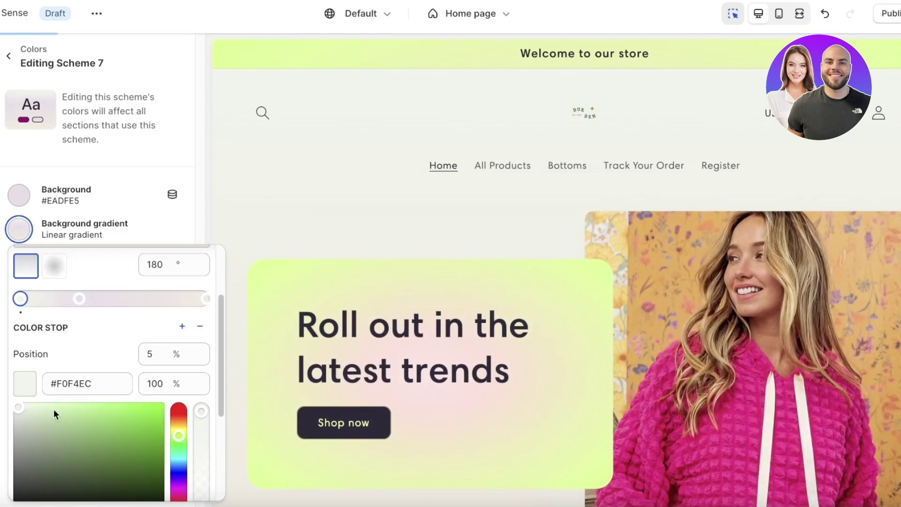
scroll(110, 410, down, 3)
scroll(60, 345, up, 4)
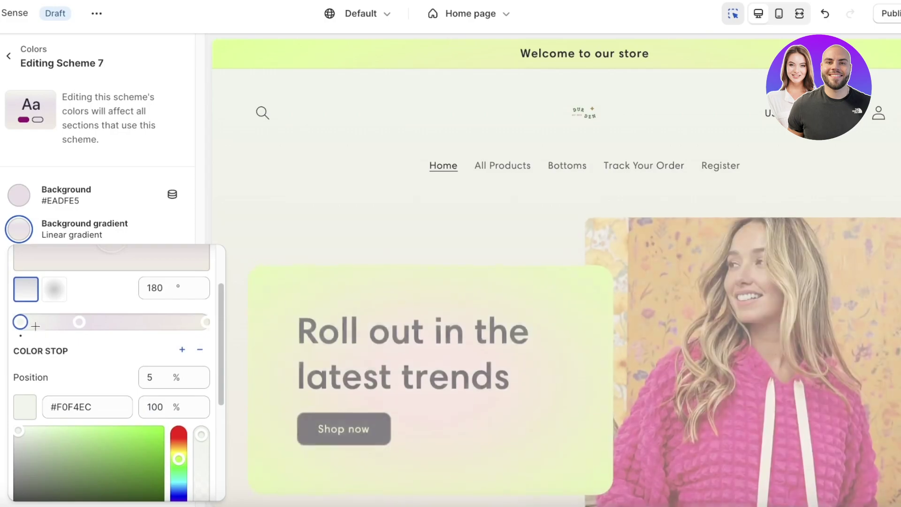
scroll(42, 436, down, 4)
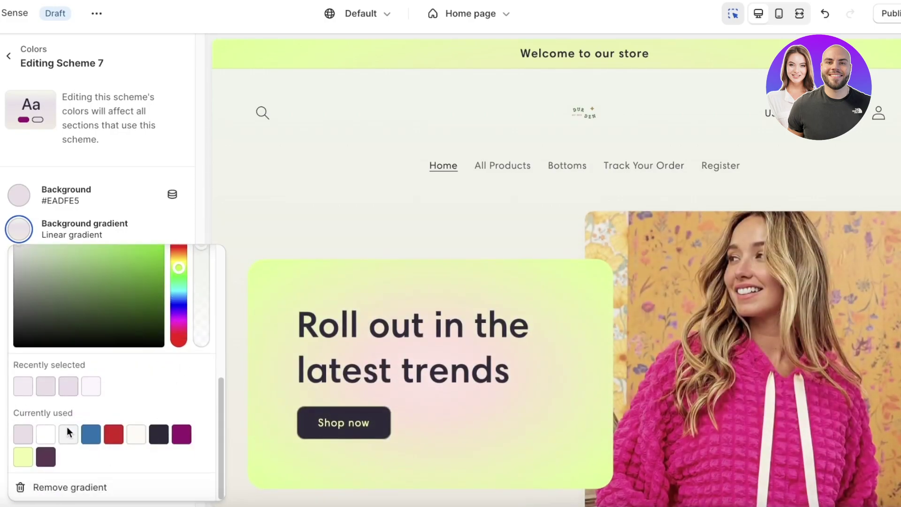
click(29, 393)
scroll(86, 341, up, 1)
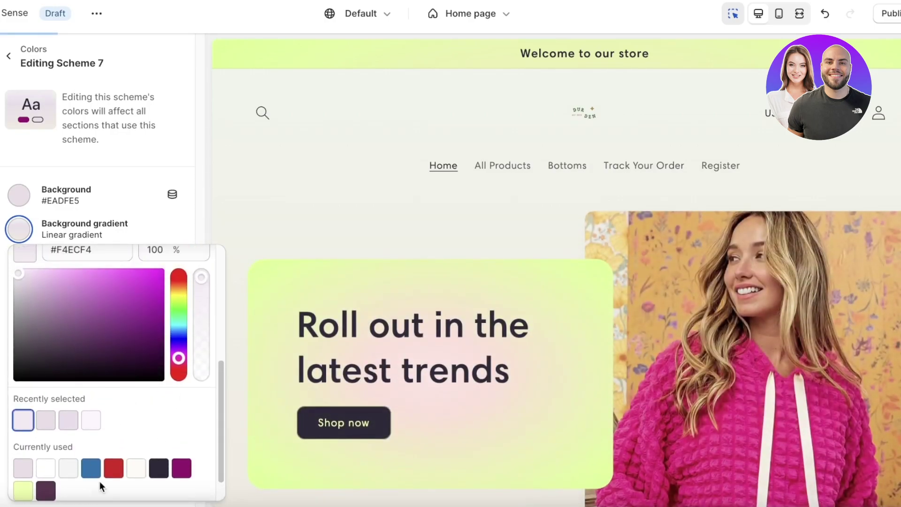
click(179, 368)
scroll(195, 479, up, 4)
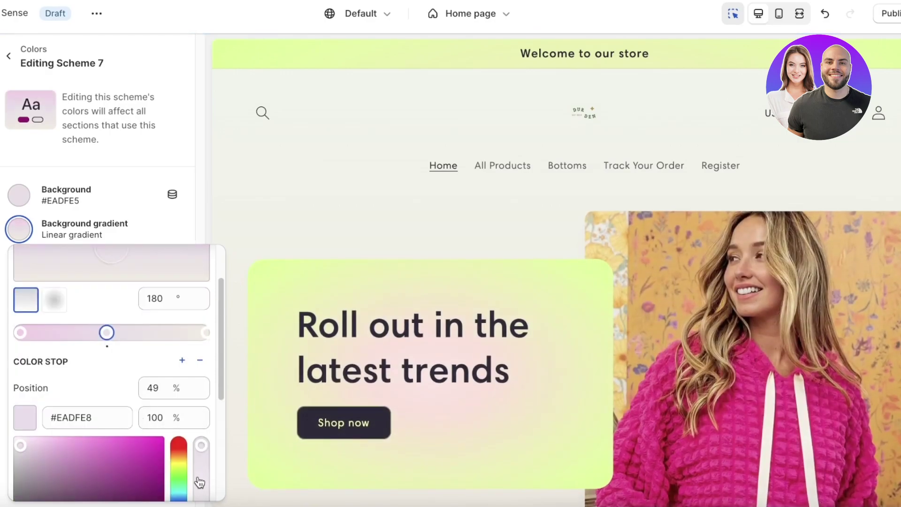
scroll(181, 477, down, 1)
scroll(176, 469, down, 1)
scroll(169, 441, down, 1)
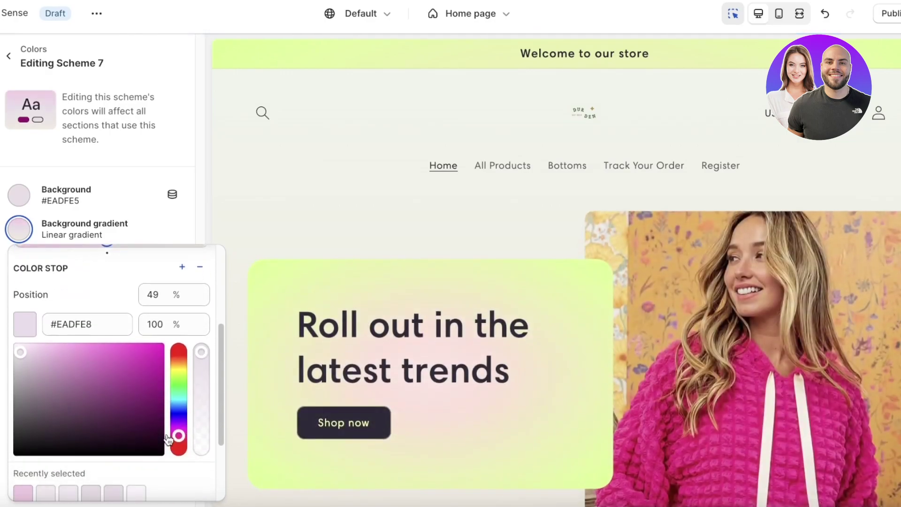
click(37, 347)
scroll(37, 407, up, 1)
drag(47, 408, 90, 394)
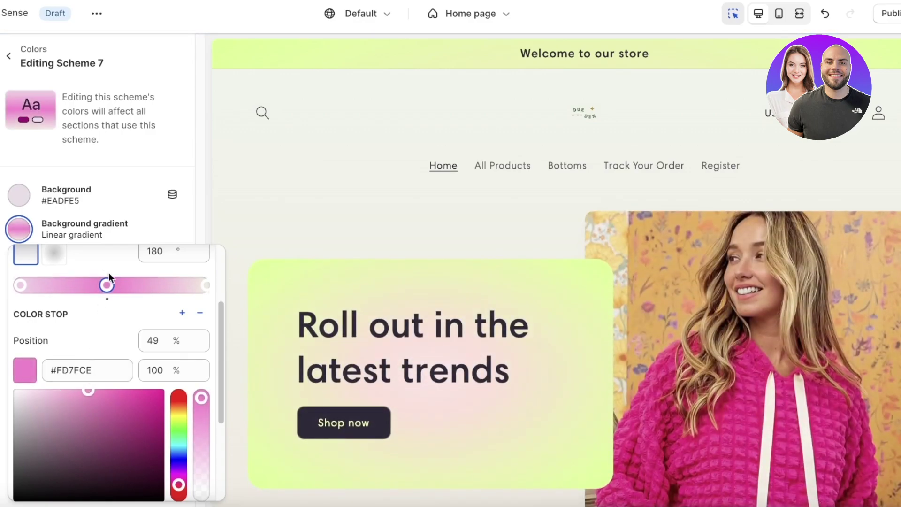
Make the right-end gradient stop hot pink.
click(210, 287)
scroll(140, 364, down, 3)
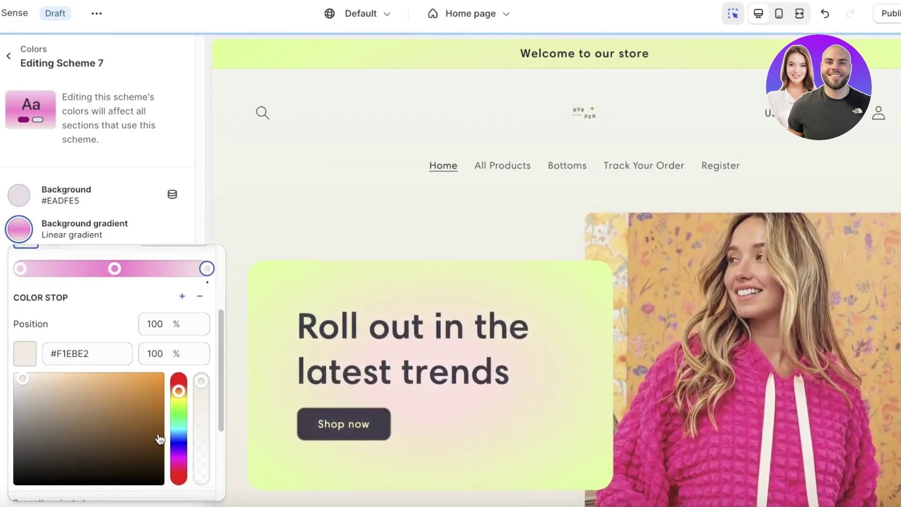
scroll(157, 463, down, 3)
click(22, 429)
click(117, 284)
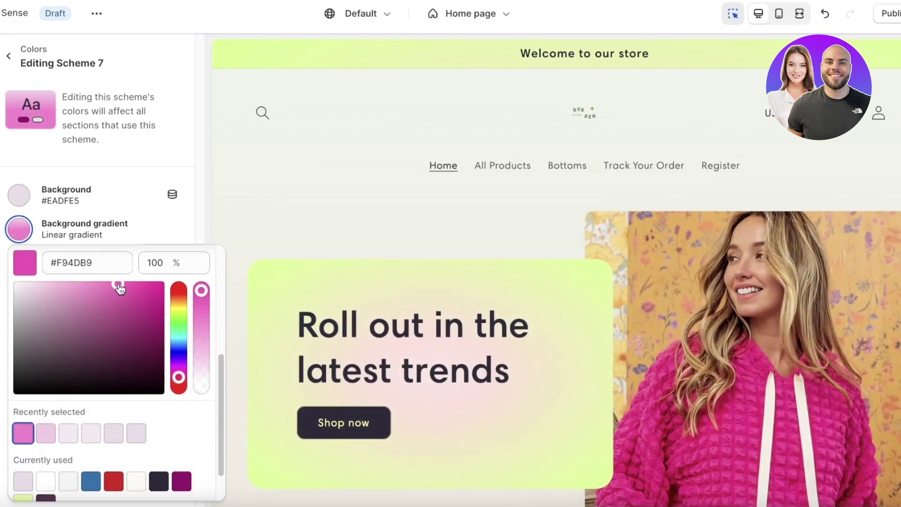
scroll(147, 347, up, 5)
click(135, 426)
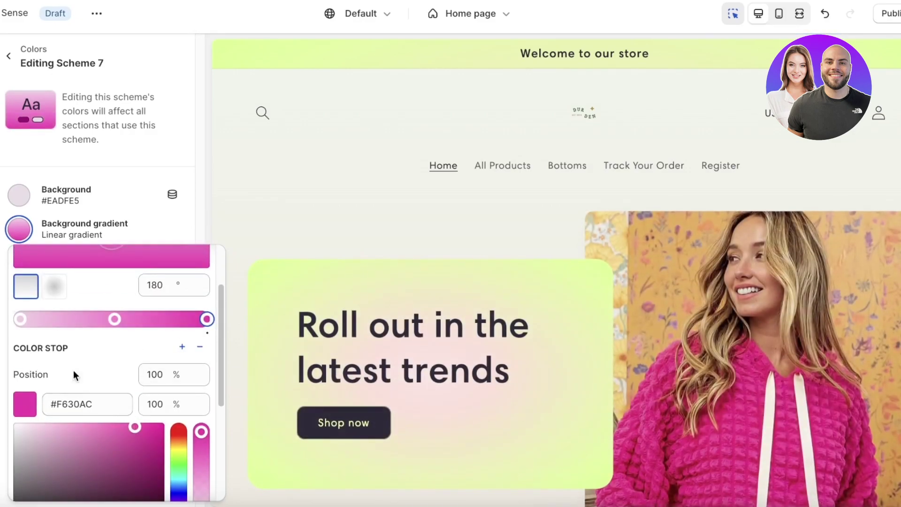
Lighten the pink of the middle and left stops to finish the gradient.
click(115, 319)
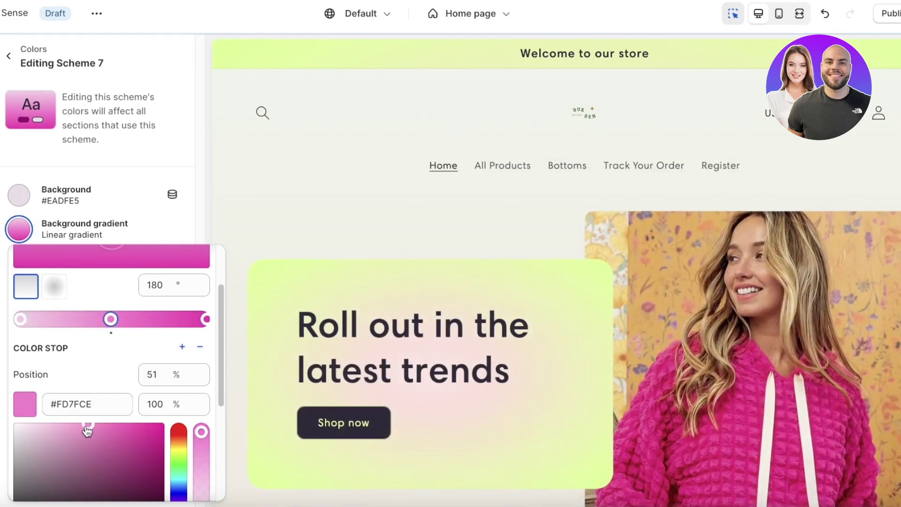
drag(86, 429, 28, 420)
click(20, 319)
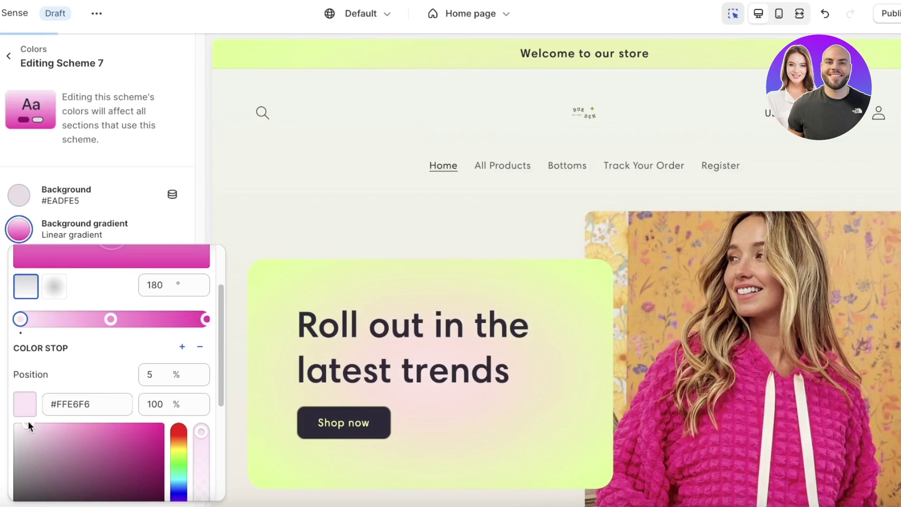
scroll(210, 414, down, 1)
scroll(210, 414, down, 3)
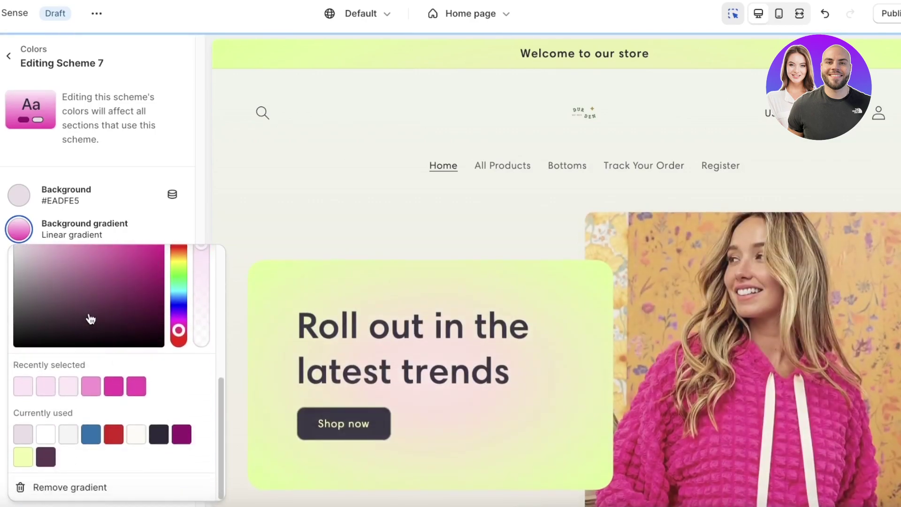
click(136, 215)
Check Scheme 7's Text color without changing it and return to the scheme list.
click(18, 295)
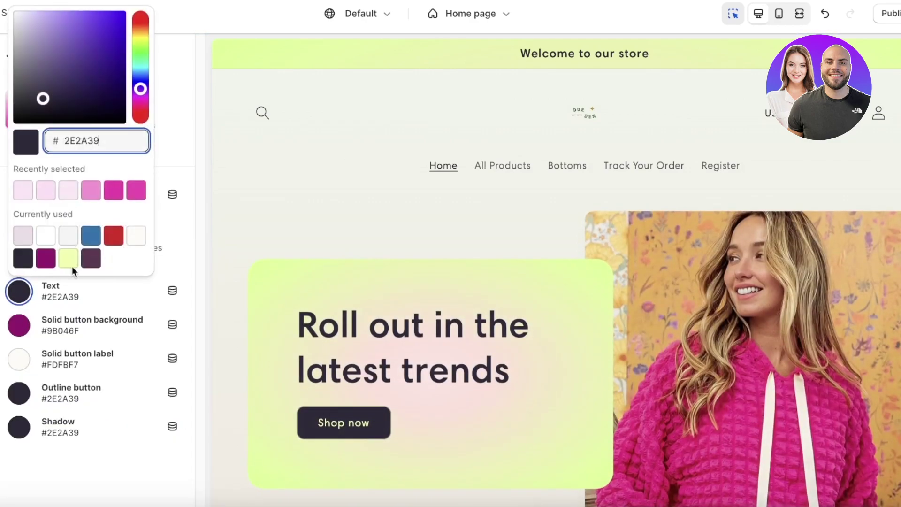
click(78, 478)
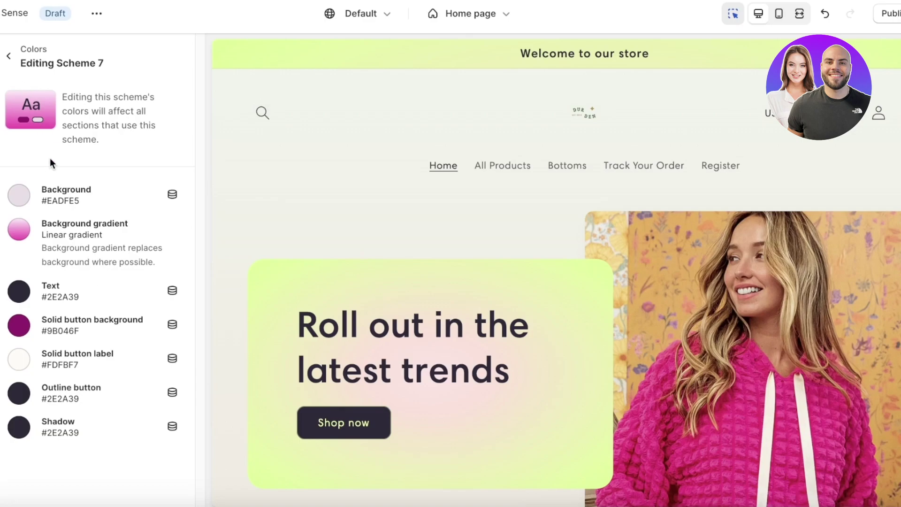
click(8, 56)
Set the hero Image with text section's Color scheme to Scheme 7.
click(47, 414)
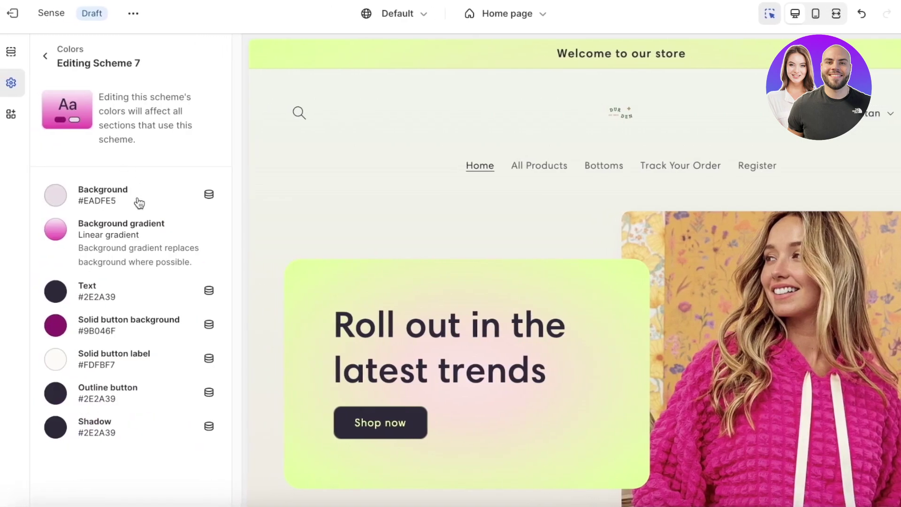
click(45, 56)
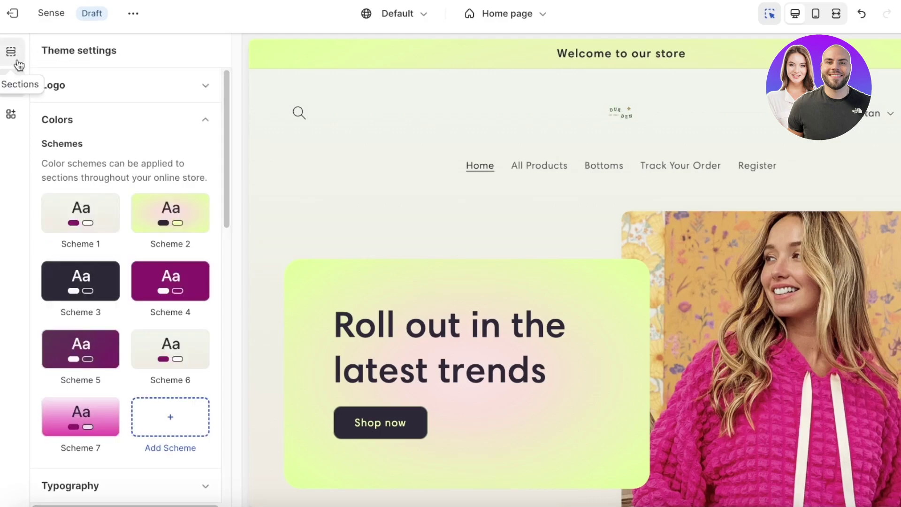
click(358, 229)
scroll(169, 350, down, 10)
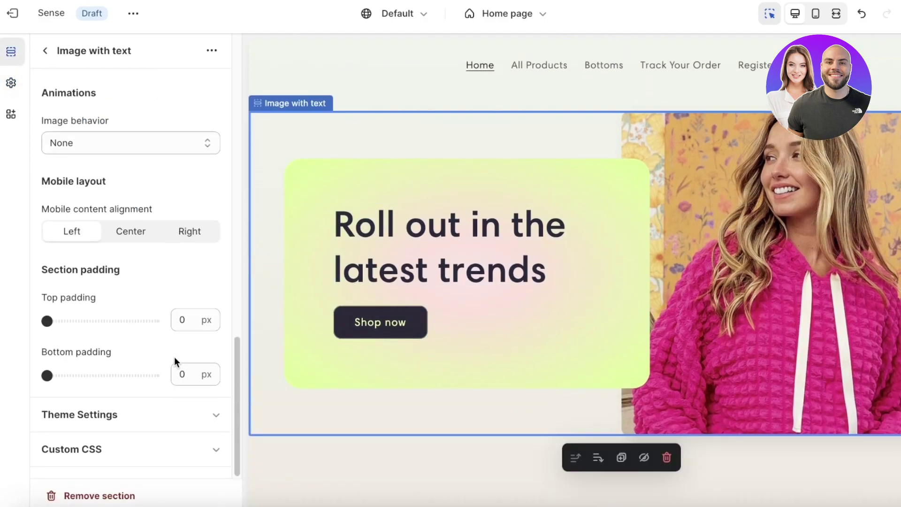
scroll(169, 347, up, 8)
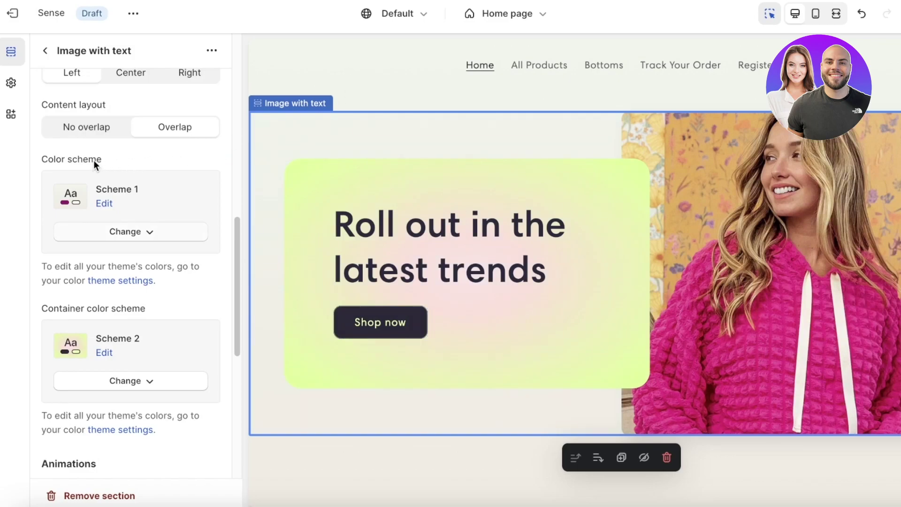
click(103, 244)
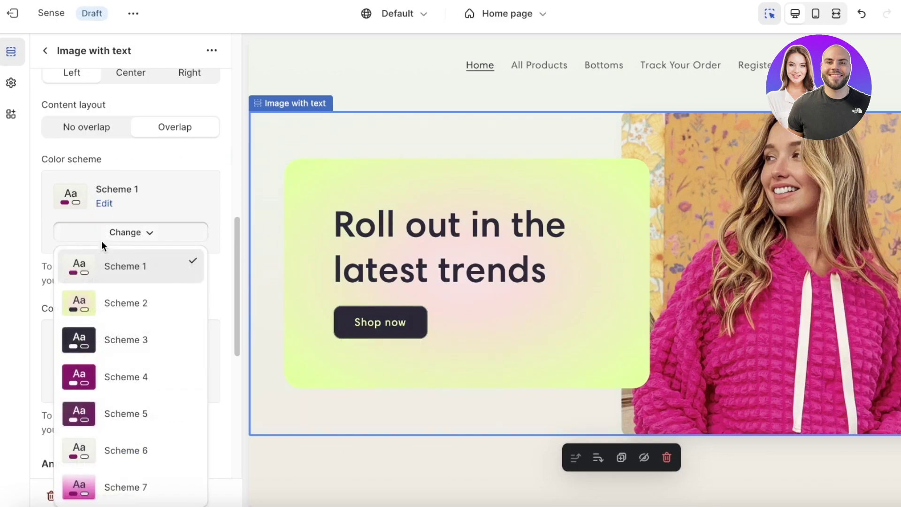
click(121, 486)
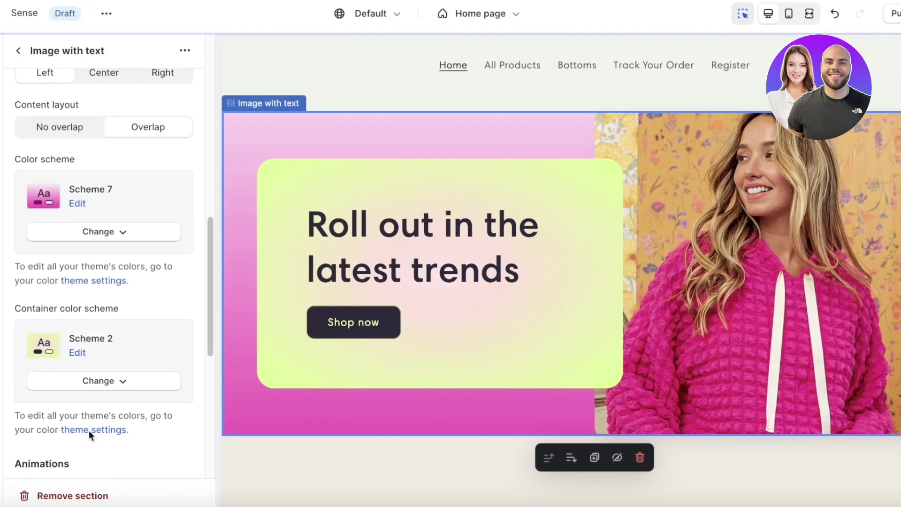
Try Schemes 5 and 6 on the text container, then settle on Scheme 7.
click(87, 381)
click(69, 357)
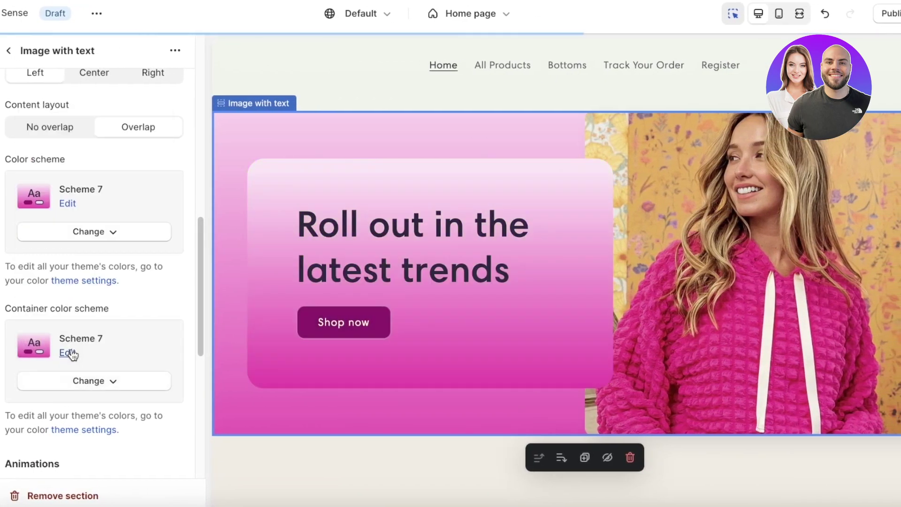
click(78, 381)
click(70, 272)
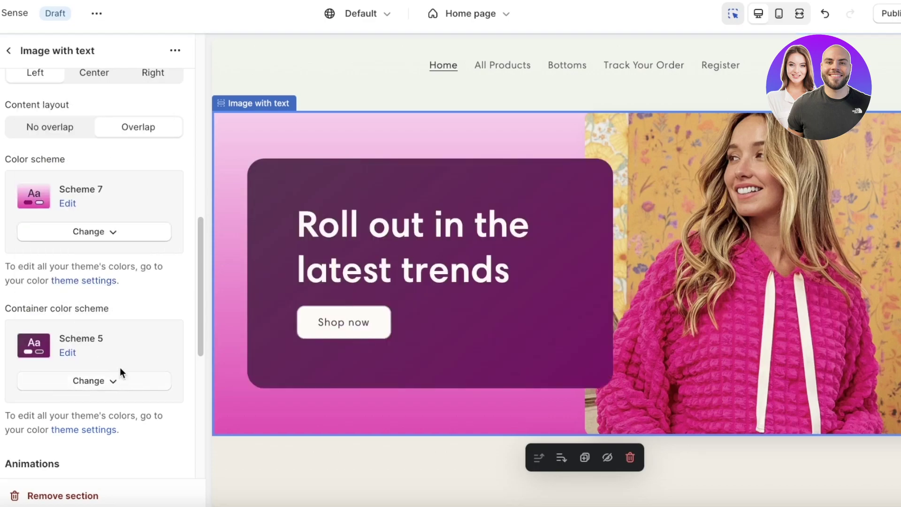
click(105, 379)
click(83, 312)
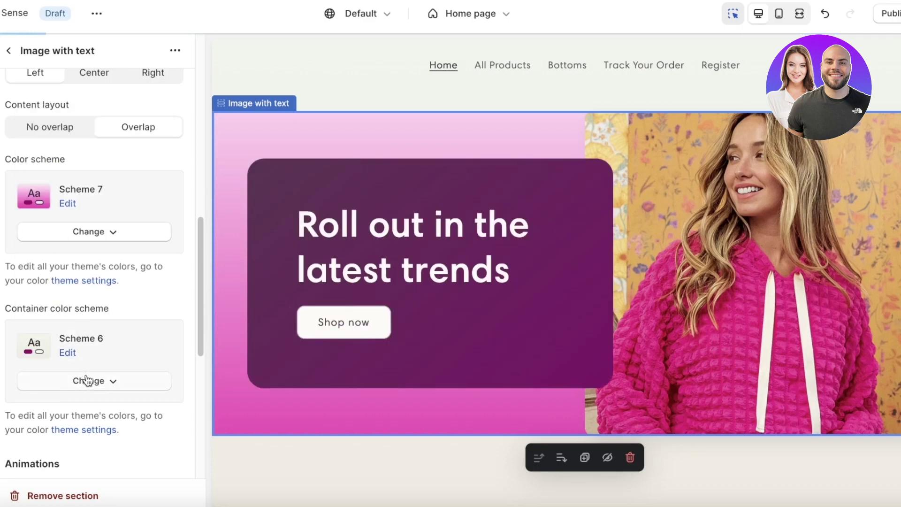
click(94, 381)
click(87, 353)
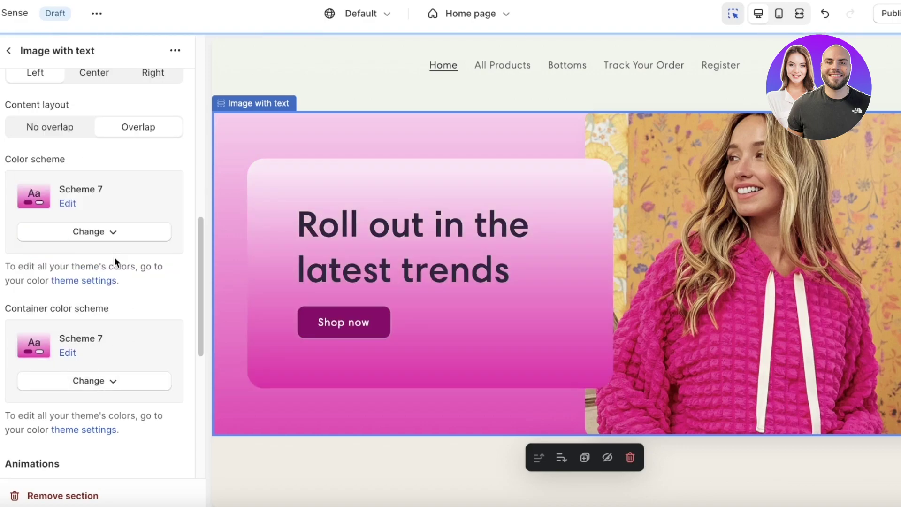
scroll(458, 183, up, 3)
Set the header's Menu color scheme to Scheme 7.
click(769, 140)
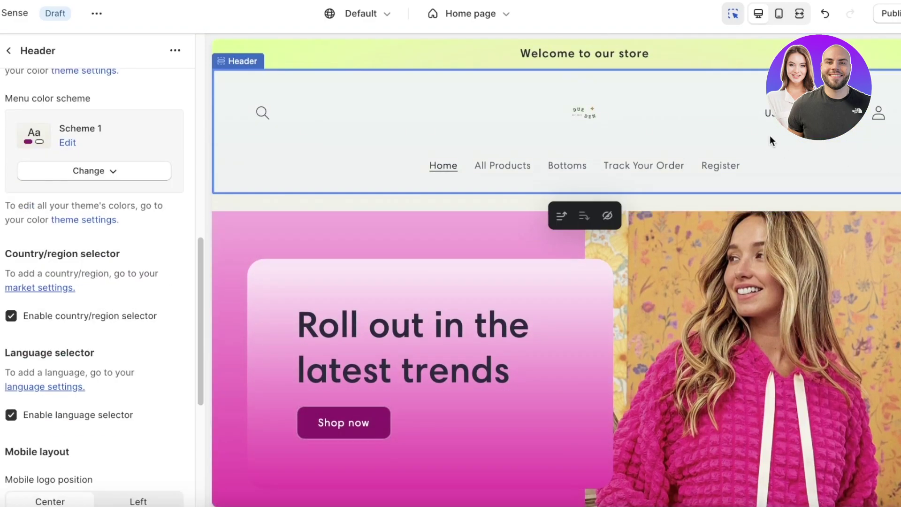
click(86, 186)
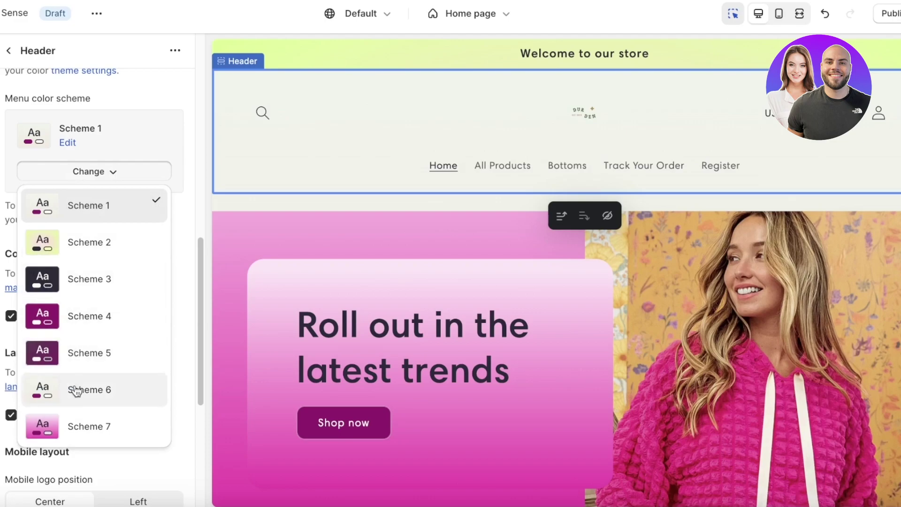
click(80, 422)
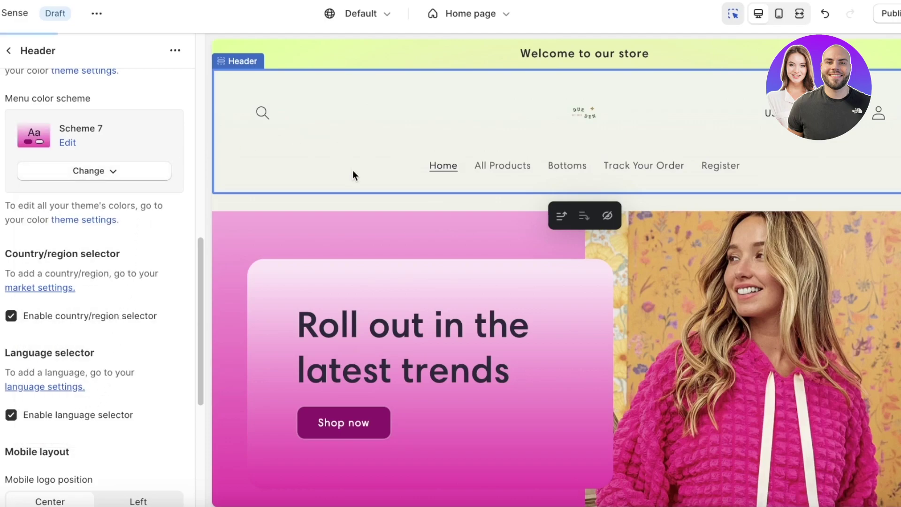
click(113, 178)
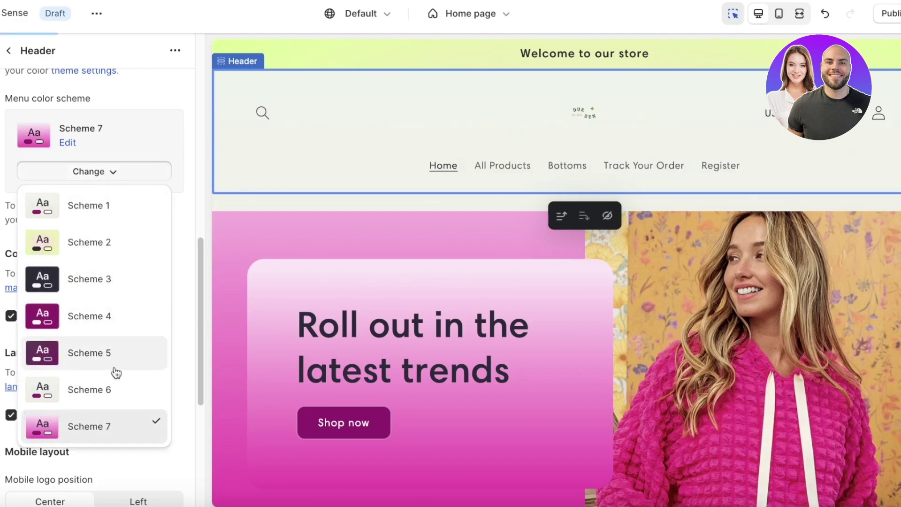
Set the announcement bar's Color scheme to Scheme 7.
click(430, 53)
scroll(78, 286, up, 5)
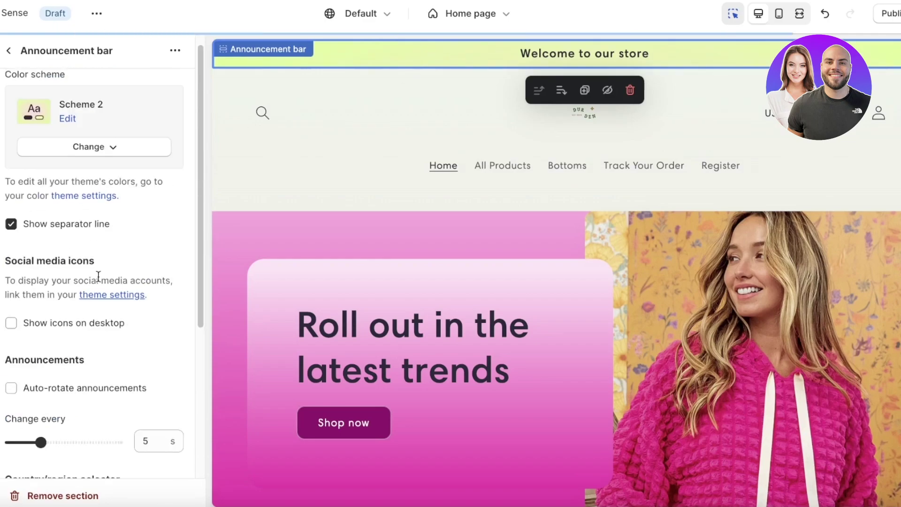
click(94, 165)
click(87, 416)
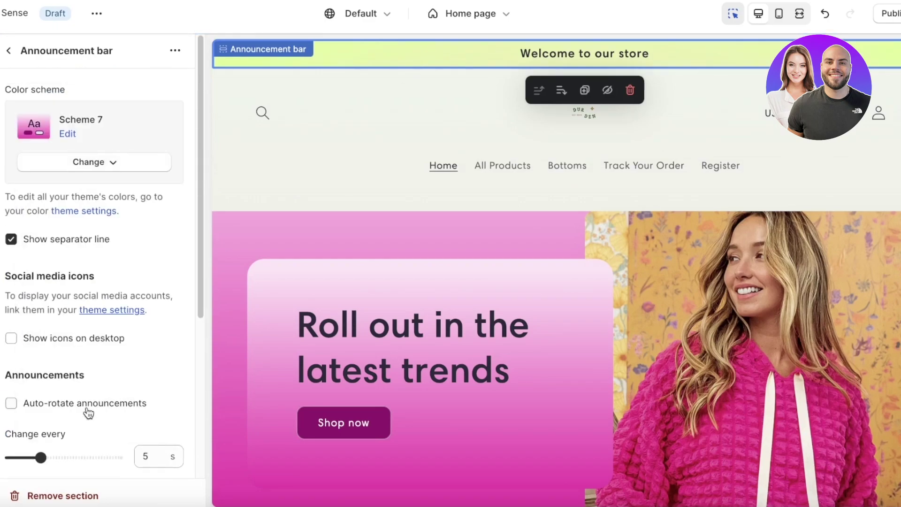
scroll(249, 126, down, 20)
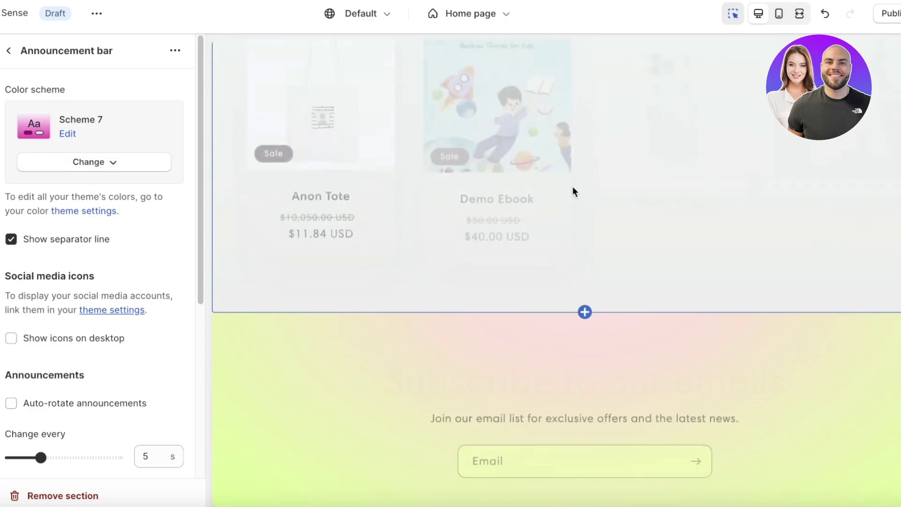
click(621, 294)
scroll(849, 420, down, 3)
click(634, 300)
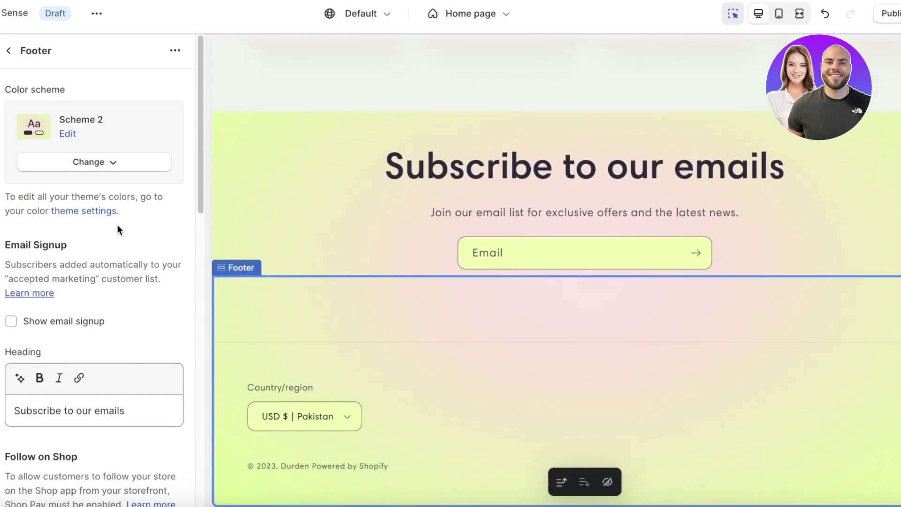
Set the footer's color scheme to Scheme 7.
click(116, 167)
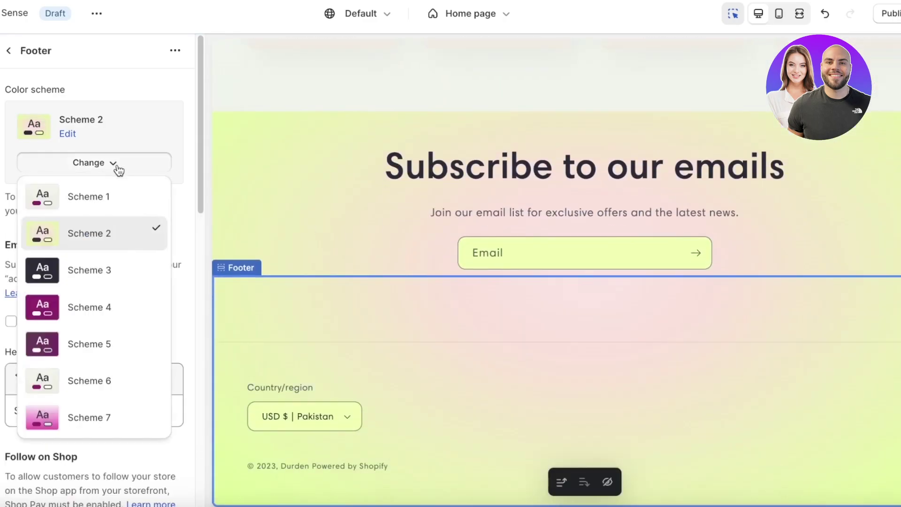
click(85, 416)
click(263, 181)
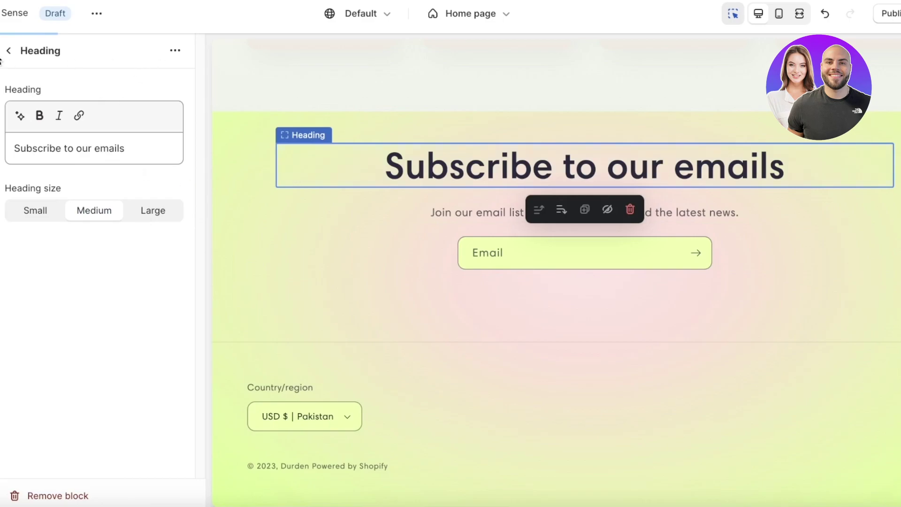
click(410, 337)
click(134, 165)
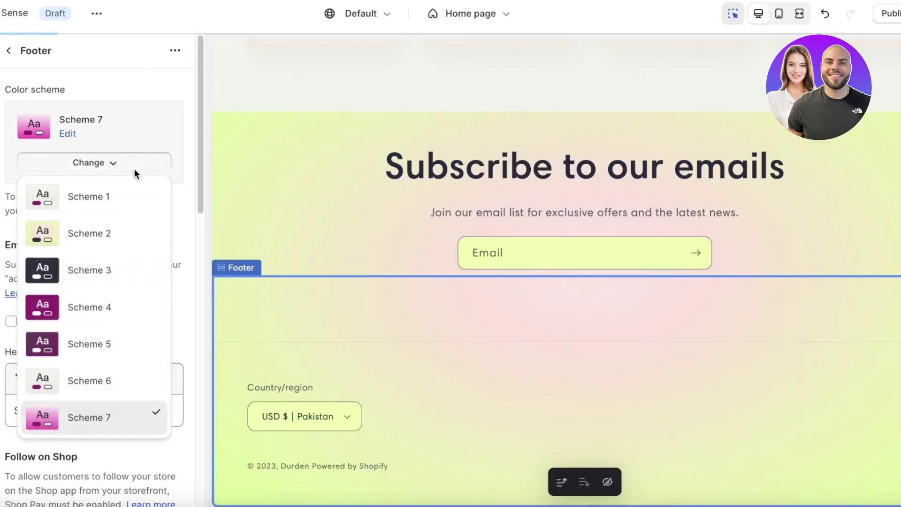
click(77, 417)
Set the Email signup section's color scheme to Scheme 7.
click(268, 213)
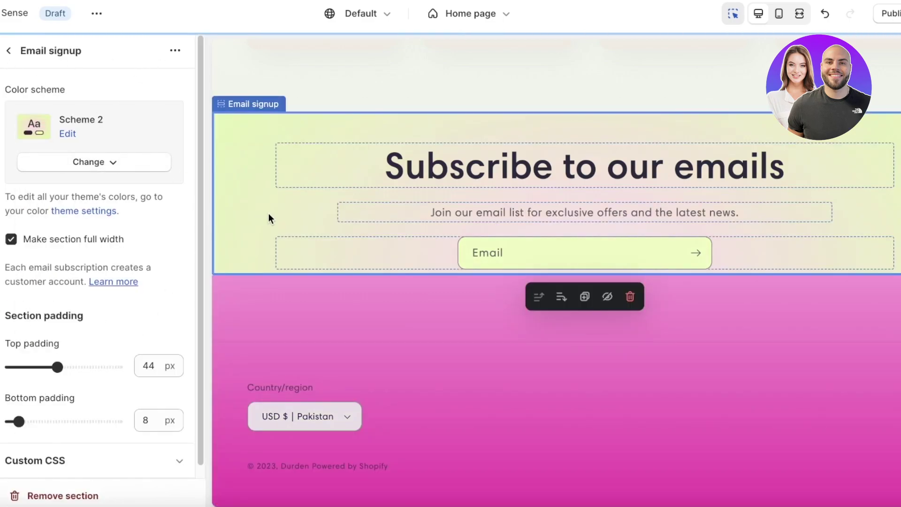
click(129, 170)
click(79, 416)
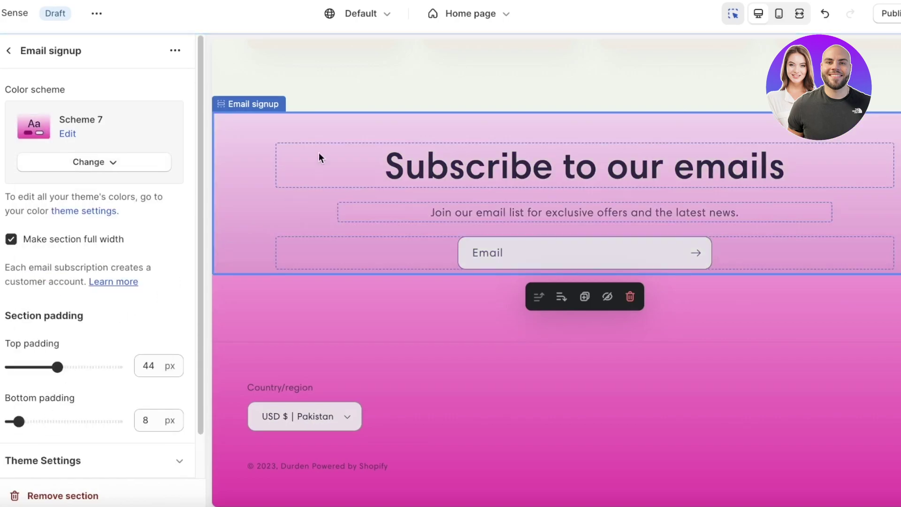
scroll(324, 150, up, 3)
click(332, 145)
Review the Featured collection, hero section and theme color scheme settings.
click(404, 218)
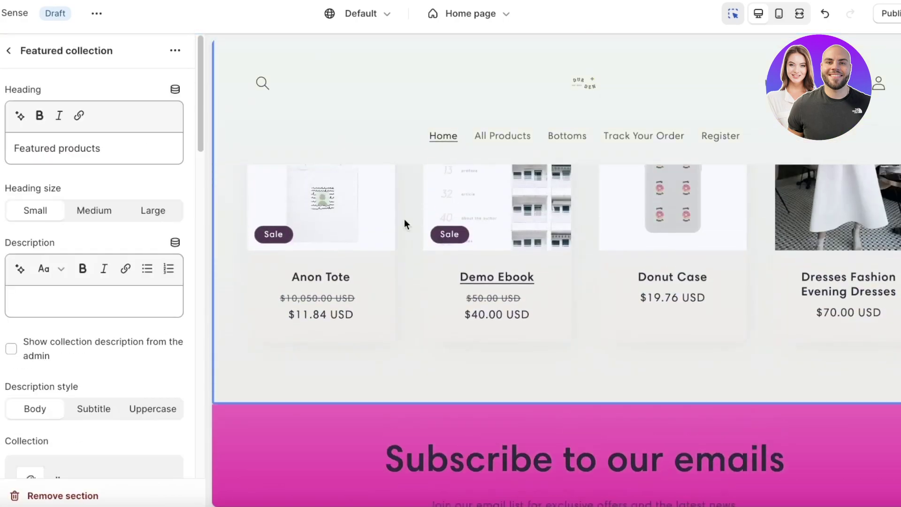
scroll(103, 341, down, 10)
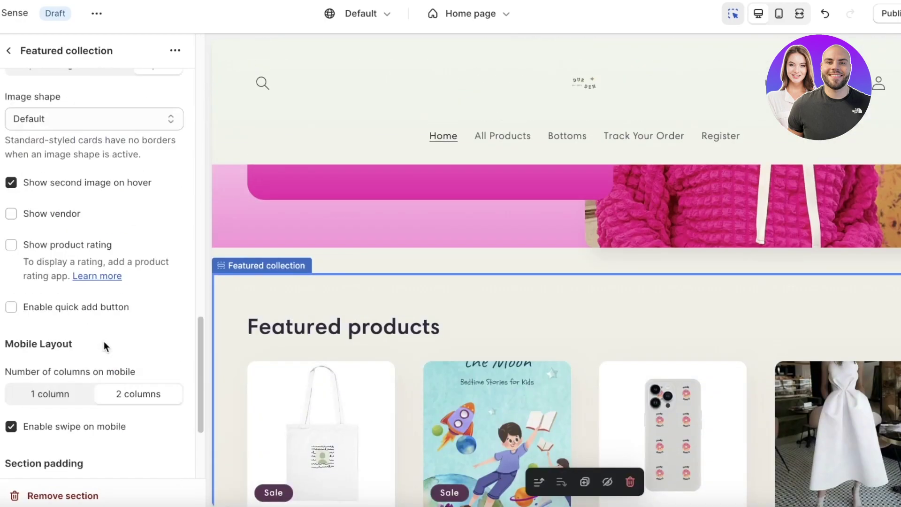
scroll(103, 342, down, 3)
scroll(592, 187, up, 5)
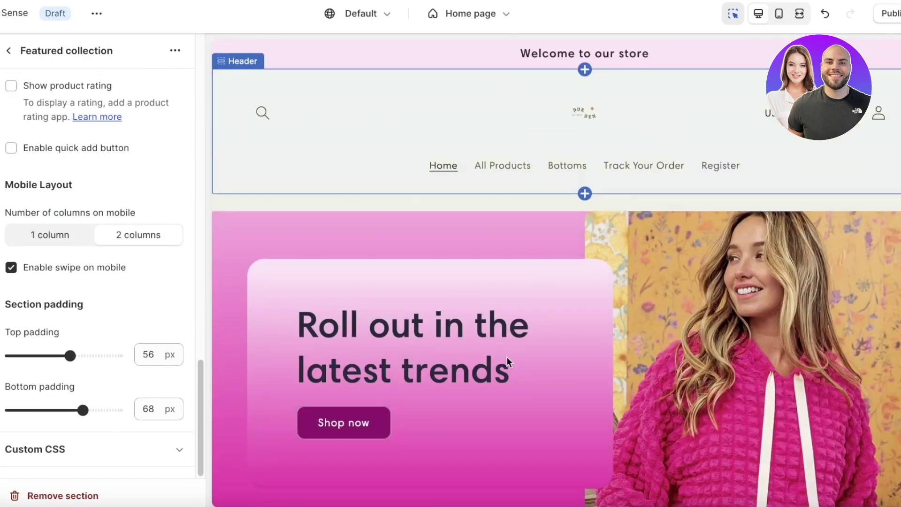
click(679, 381)
click(84, 94)
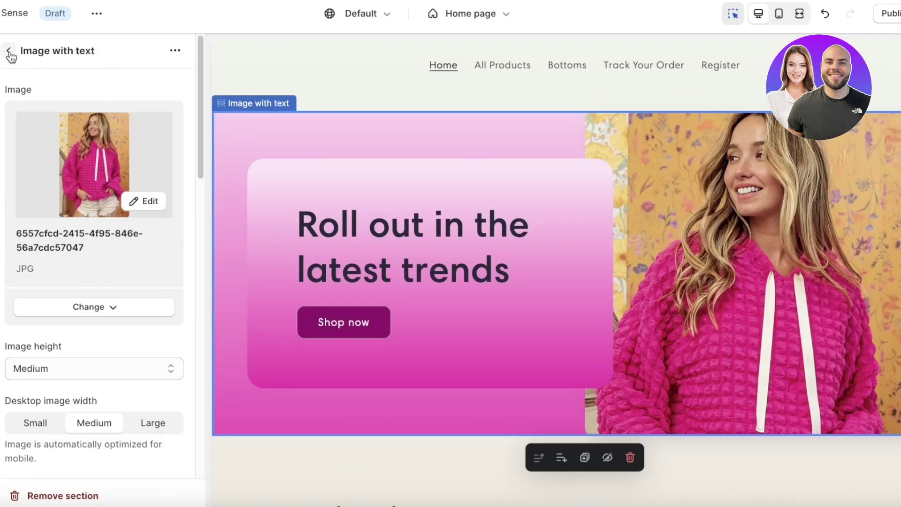
click(9, 52)
scroll(603, 307, down, 10)
scroll(604, 163, up, 8)
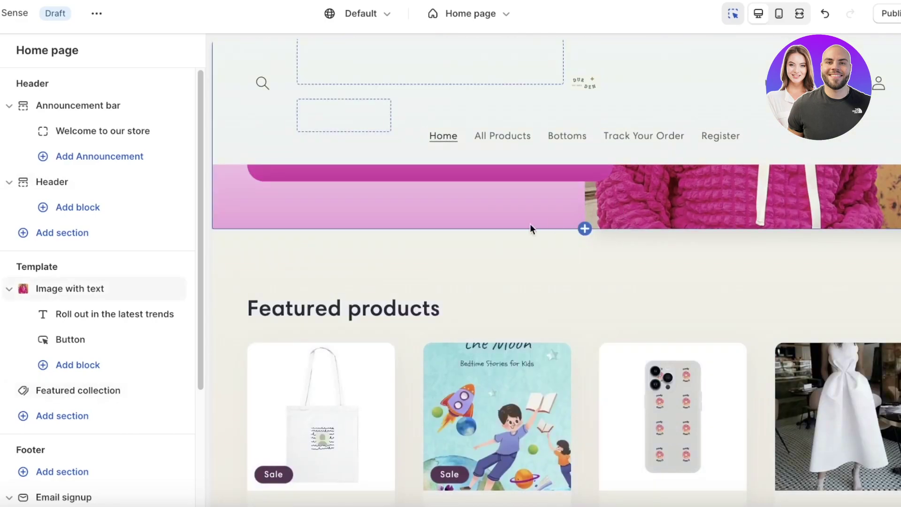
scroll(83, 277, down, 3)
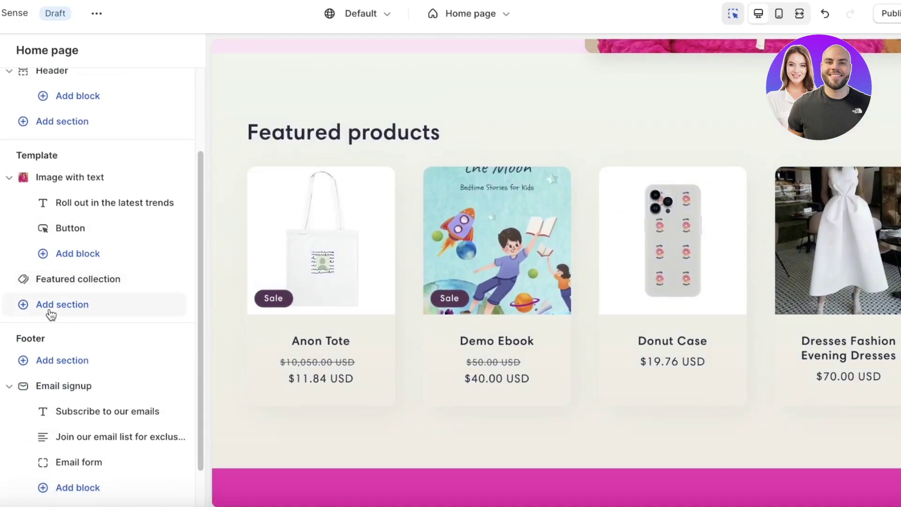
Dismiss the Add section picker and bring up the store pages template list.
click(51, 305)
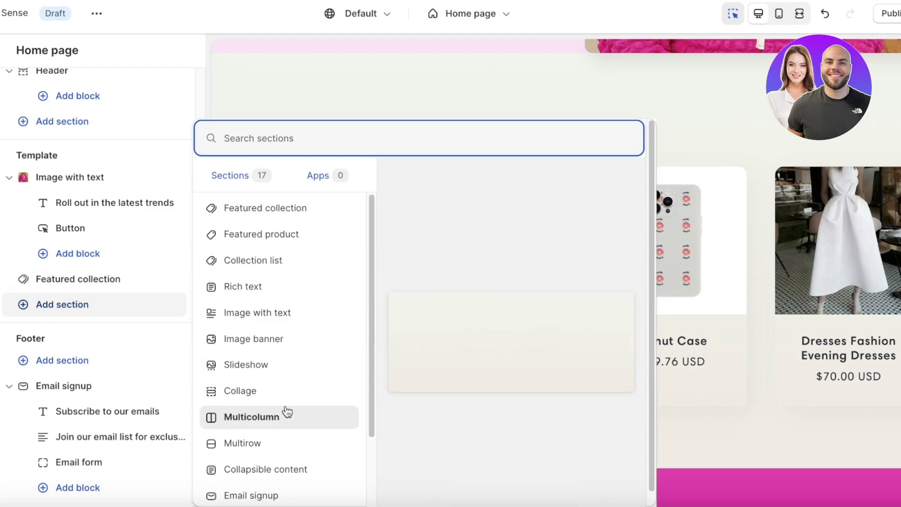
click(688, 111)
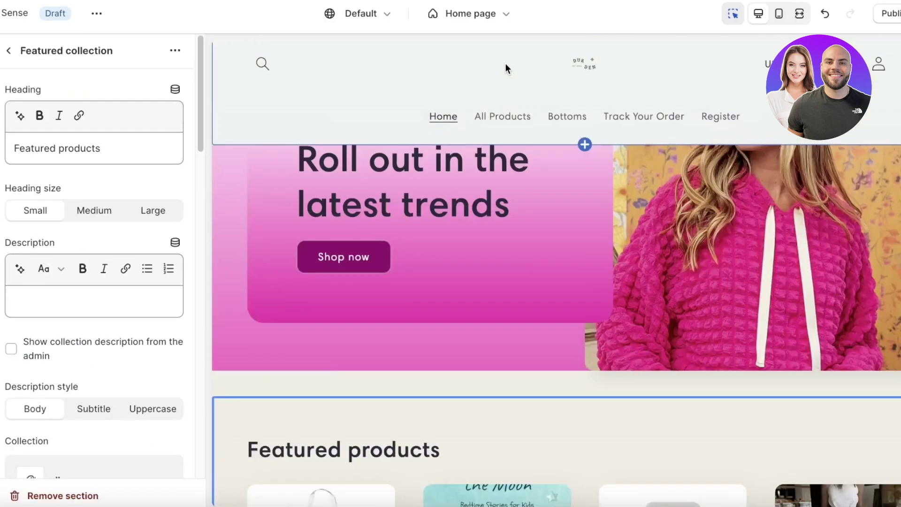
scroll(505, 68, up, 3)
click(477, 21)
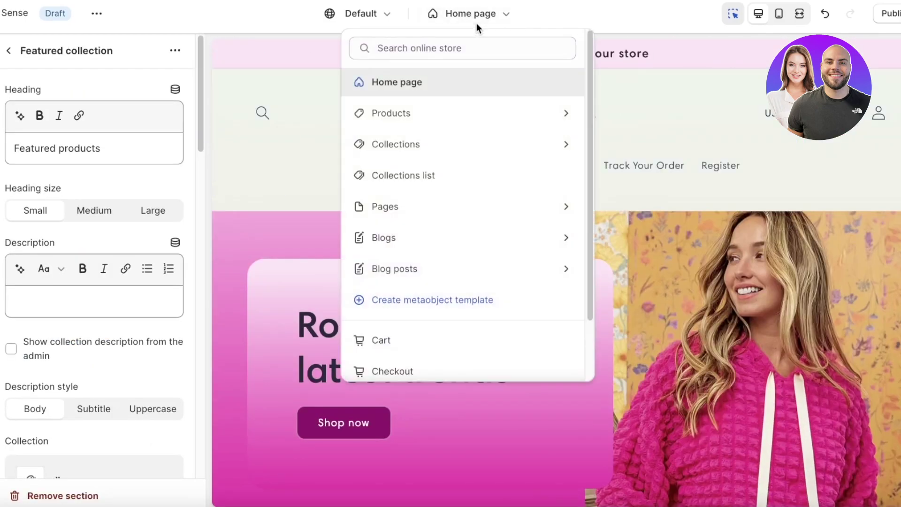
Open Products > Default product and scroll through the Sample Tshirt page preview.
click(458, 113)
click(409, 117)
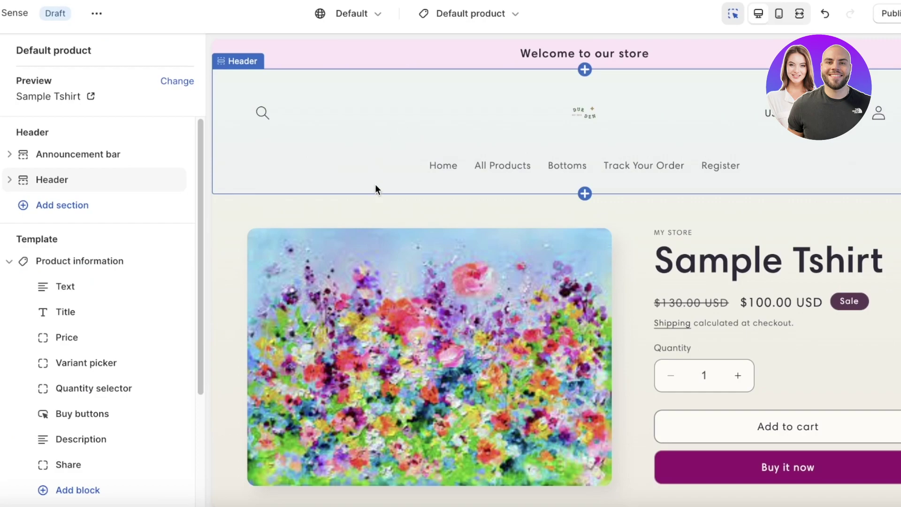
scroll(395, 140, down, 3)
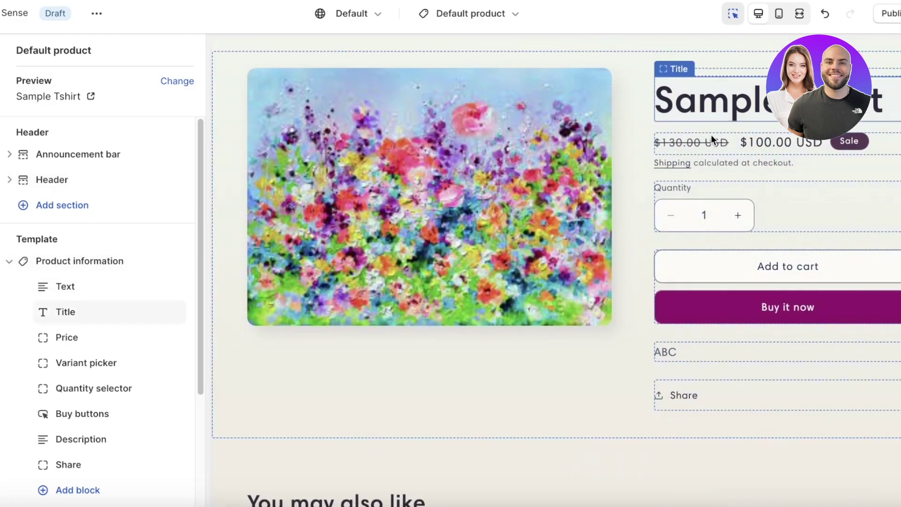
scroll(711, 136, down, 1)
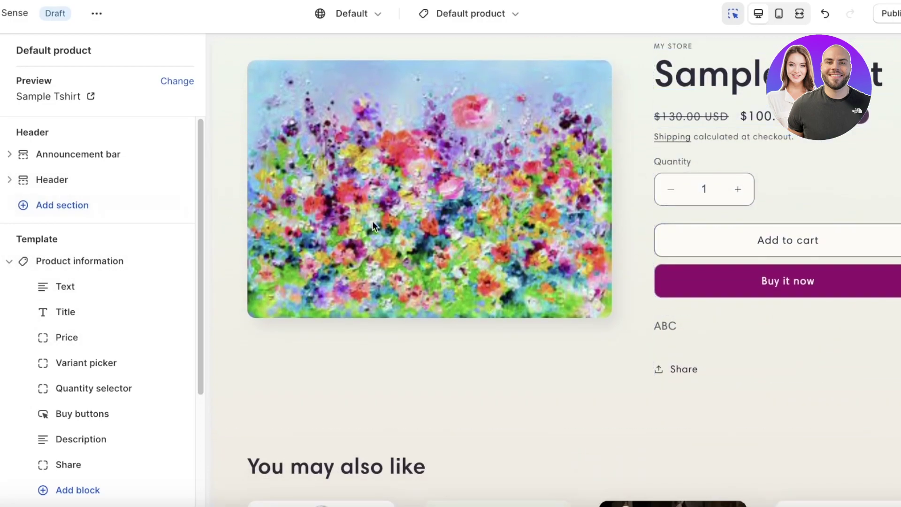
scroll(65, 262, down, 3)
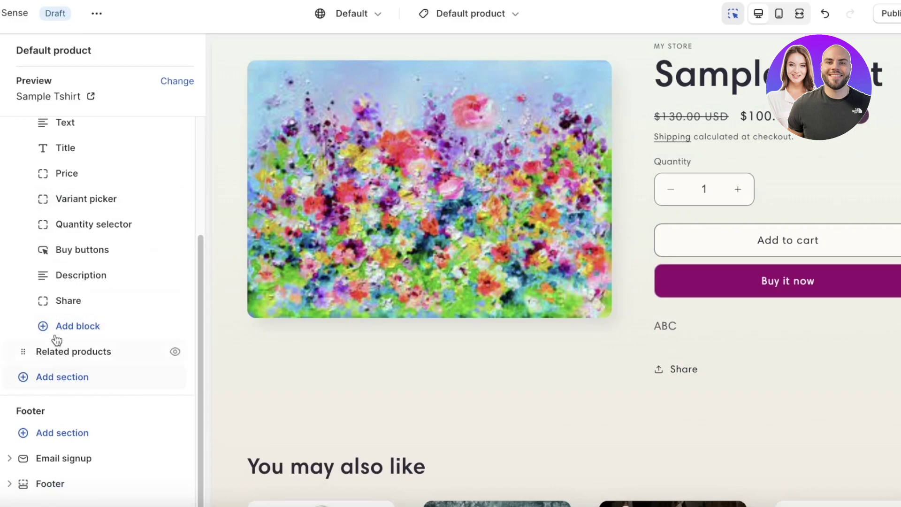
scroll(70, 281, up, 3)
Add a Complementary products block under Product information and open its settings.
click(94, 463)
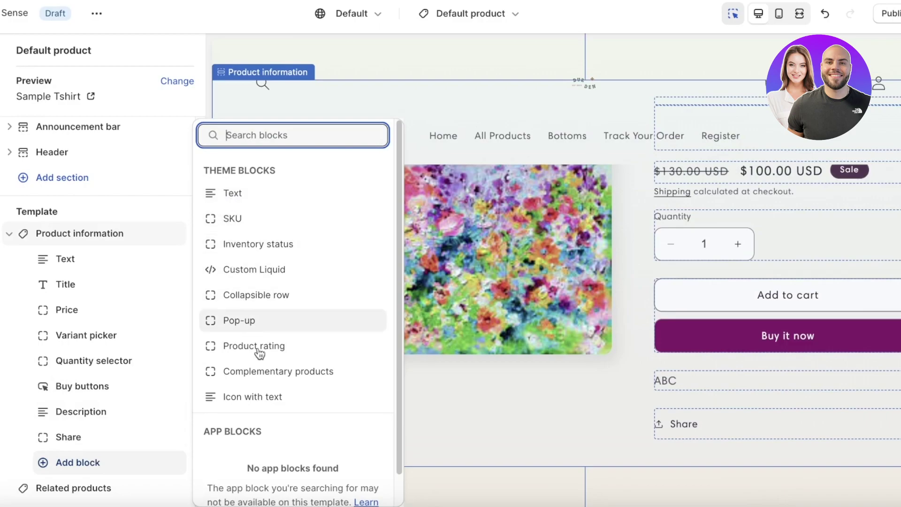
click(261, 377)
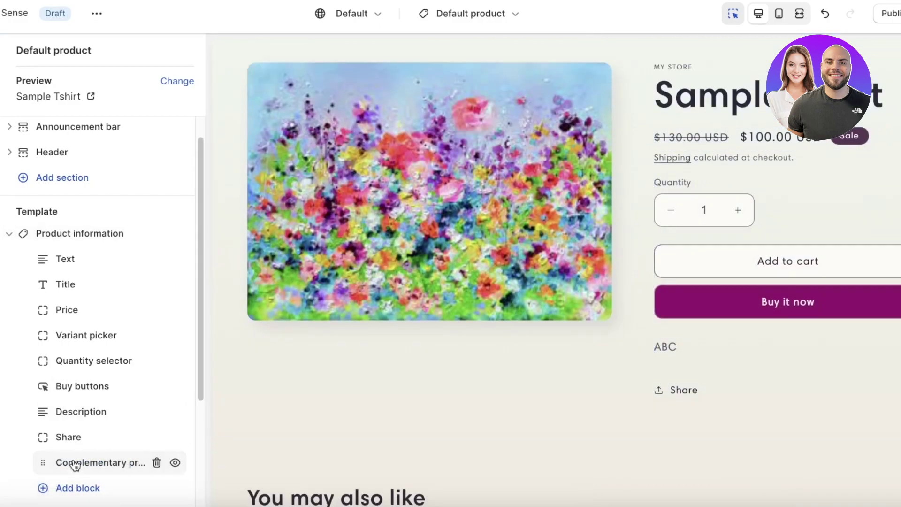
click(80, 464)
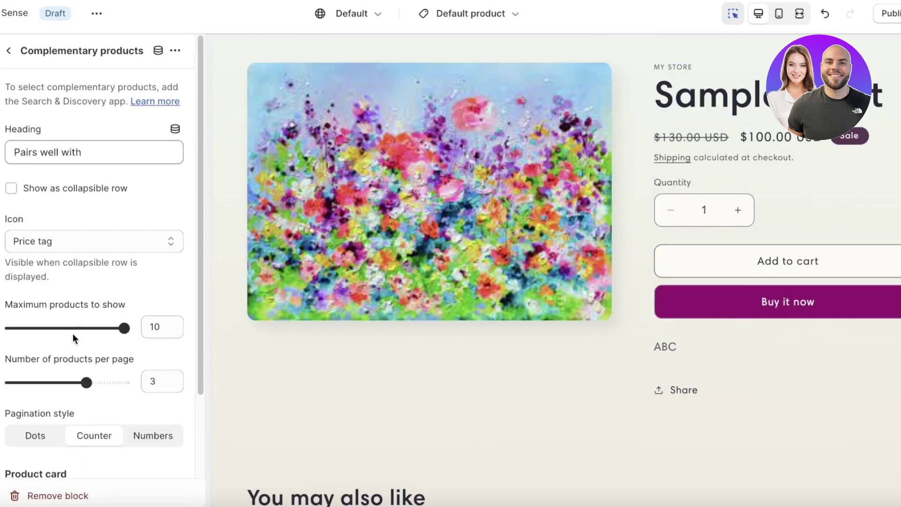
scroll(103, 164, down, 2)
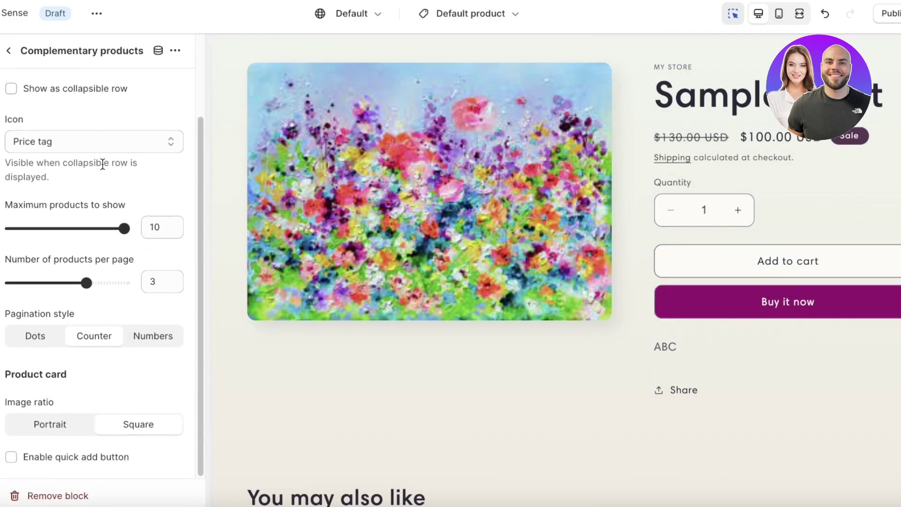
scroll(103, 165, up, 1)
Set Maximum products to 3 and products per page to 2.
click(93, 118)
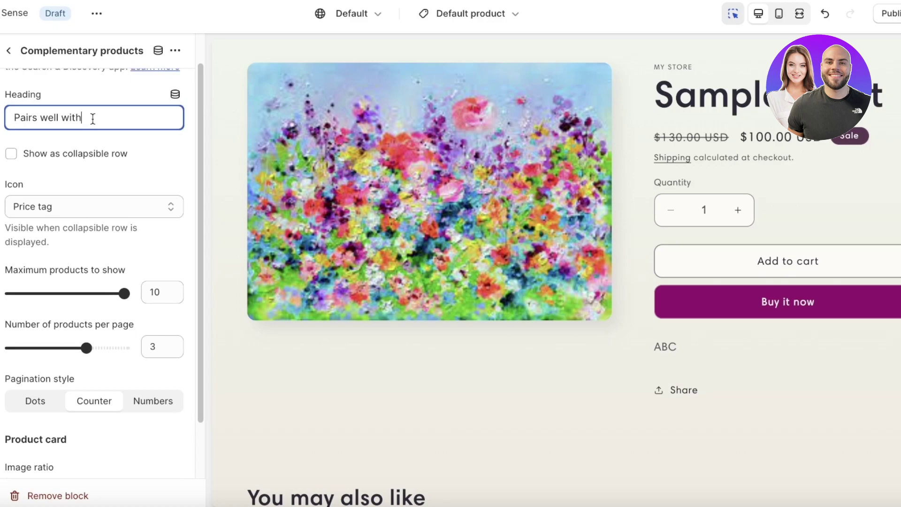
key(ctrl+a)
scroll(57, 238, down, 1)
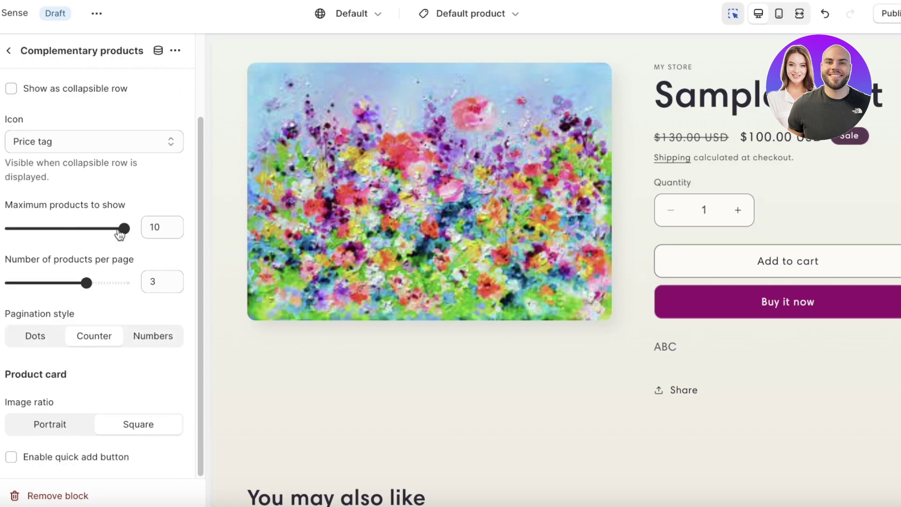
drag(120, 234, 42, 221)
drag(87, 282, 49, 282)
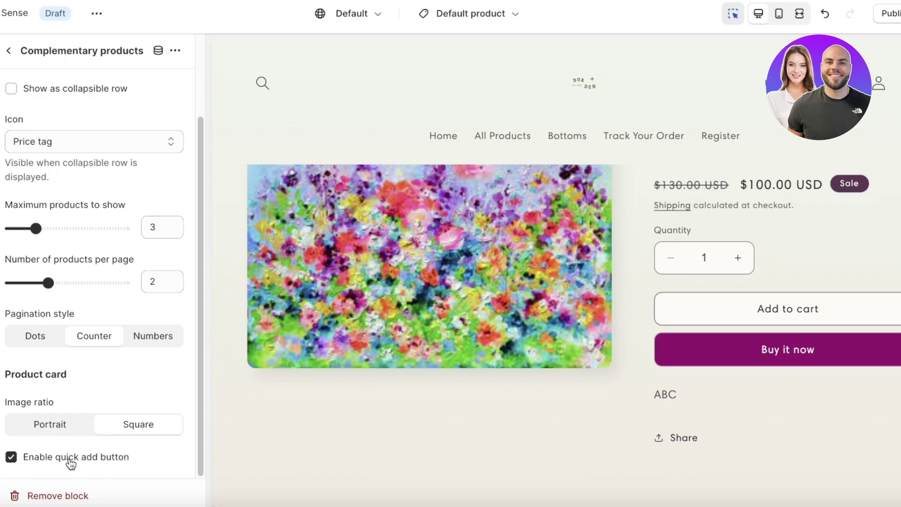
scroll(68, 398, up, 2)
Check the 'Pairs well with' heading's dynamic source options and recheck the block settings.
triple_click(44, 153)
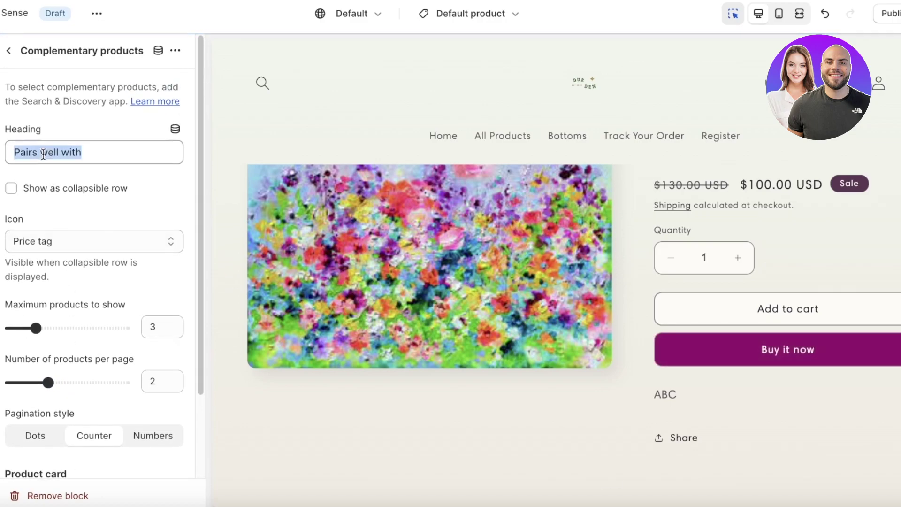
click(175, 129)
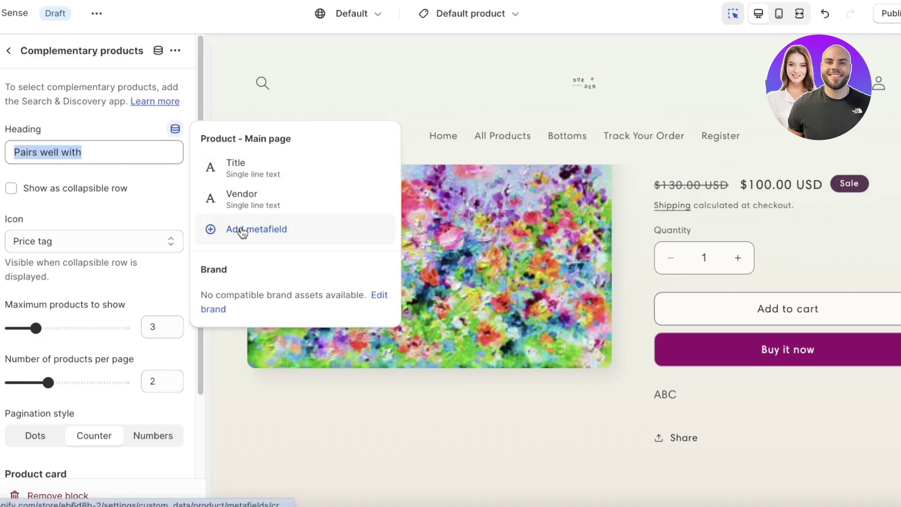
click(126, 106)
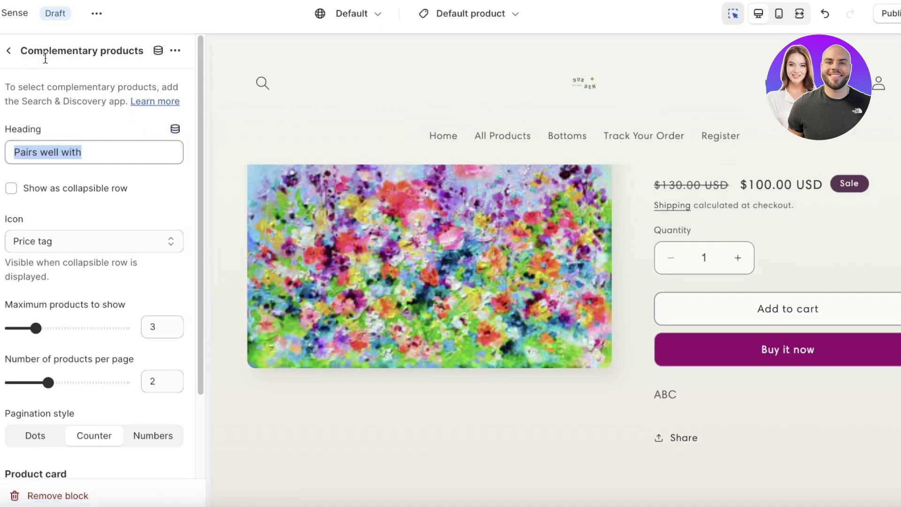
click(8, 50)
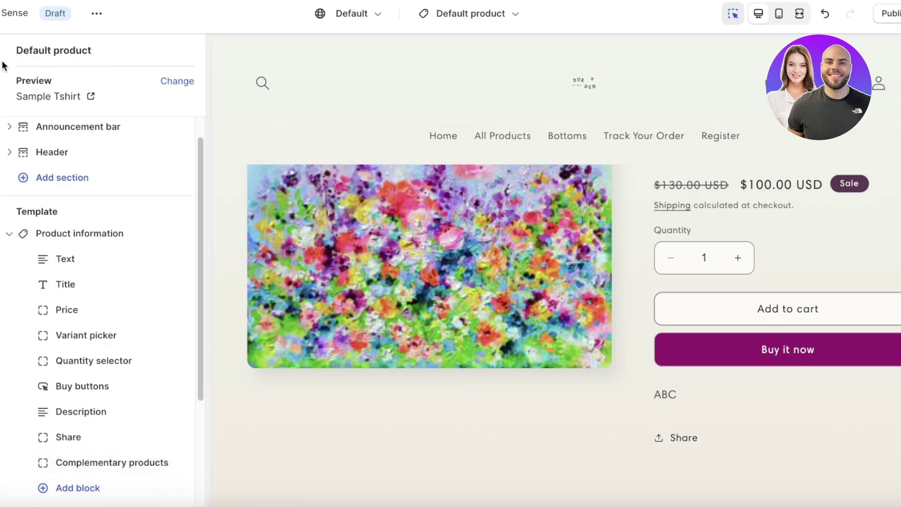
scroll(80, 361, down, 2)
click(91, 428)
scroll(81, 397, down, 2)
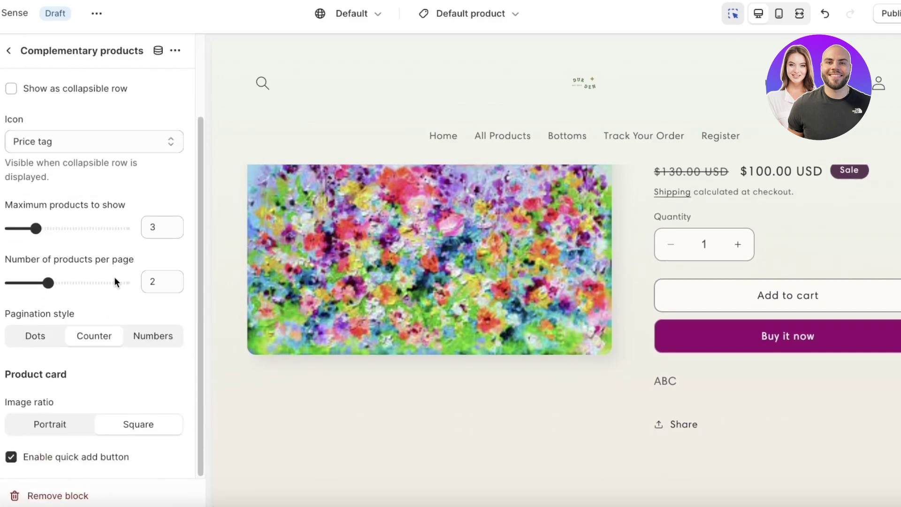
click(13, 50)
scroll(87, 283, down, 3)
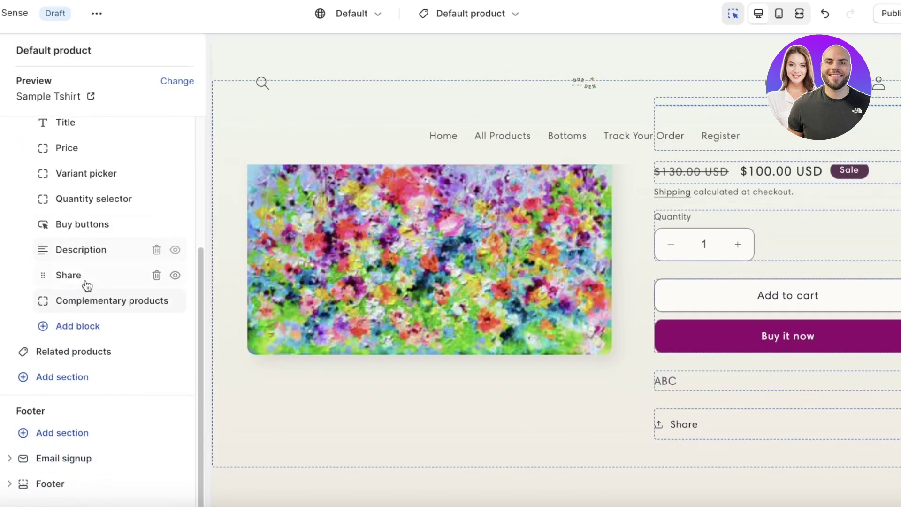
click(453, 15)
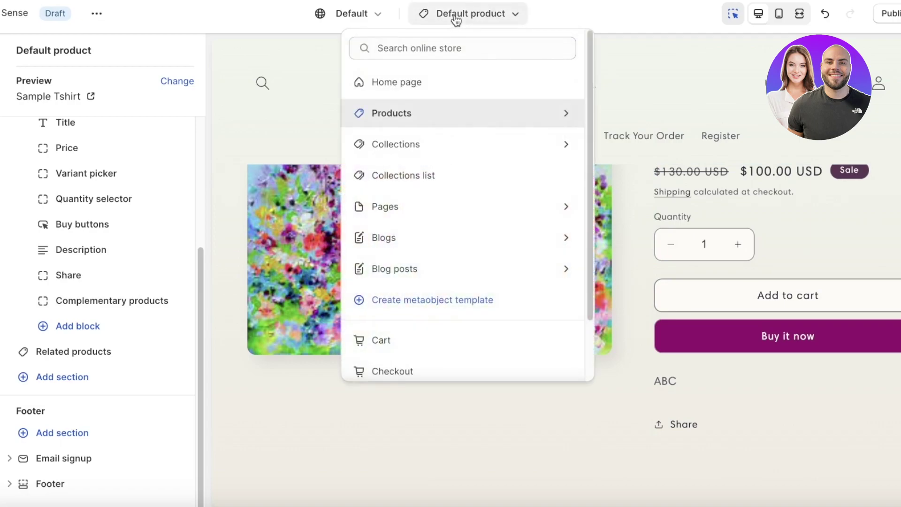
Switch to the Checkout template, then back to the Home page template.
click(426, 365)
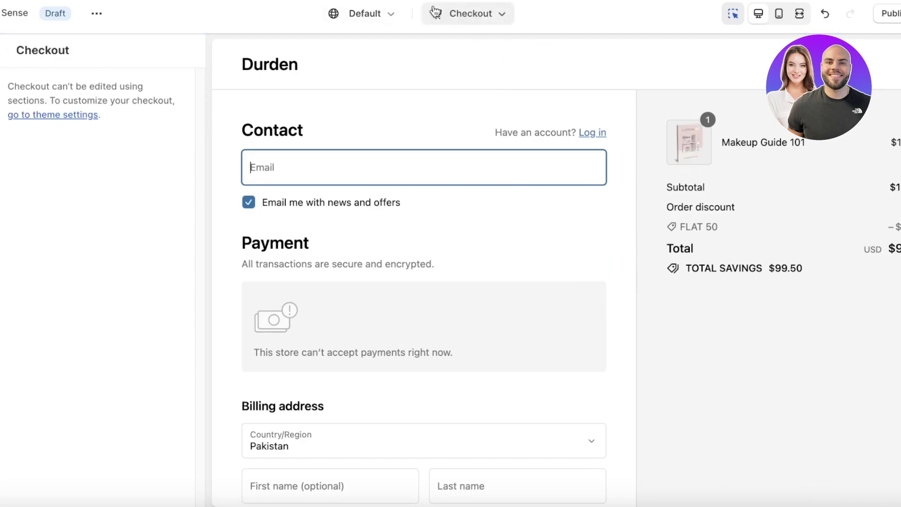
click(471, 14)
click(465, 92)
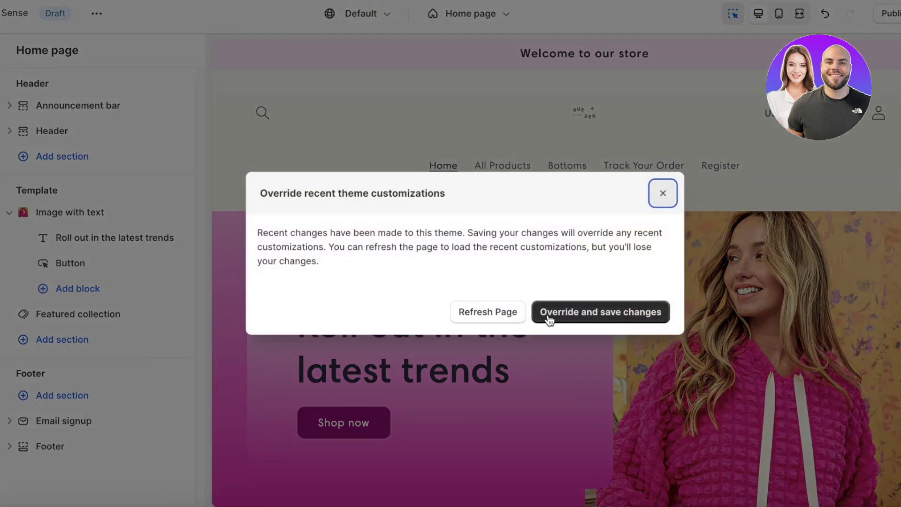
Refresh the editor with the latest saved theme customizations.
click(499, 314)
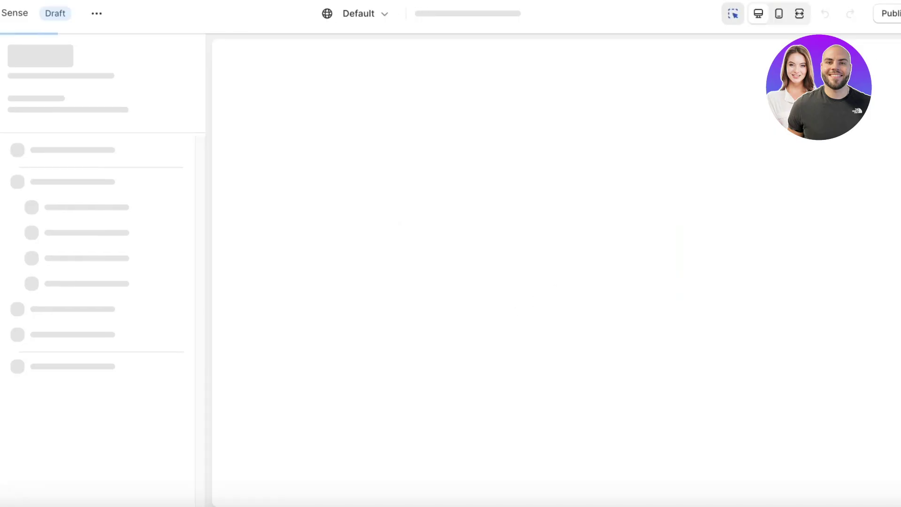
scroll(556, 272, down, 8)
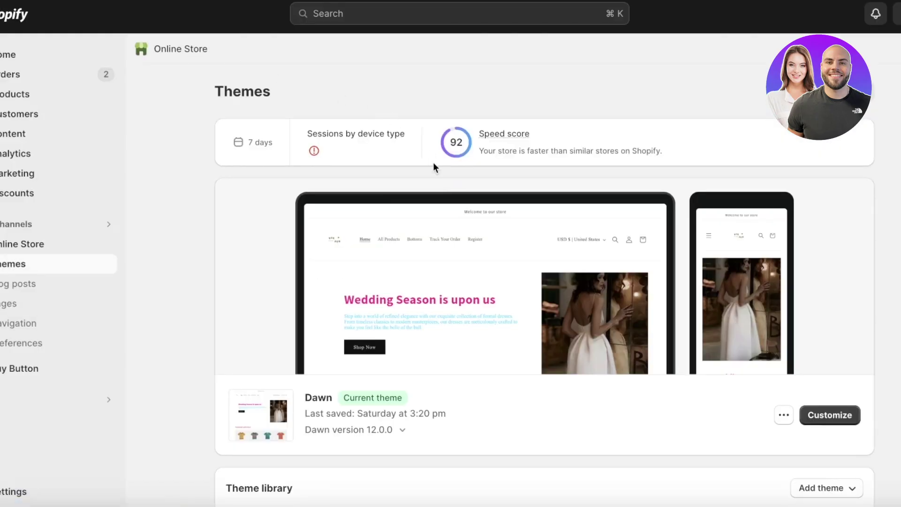
scroll(433, 164, down, 8)
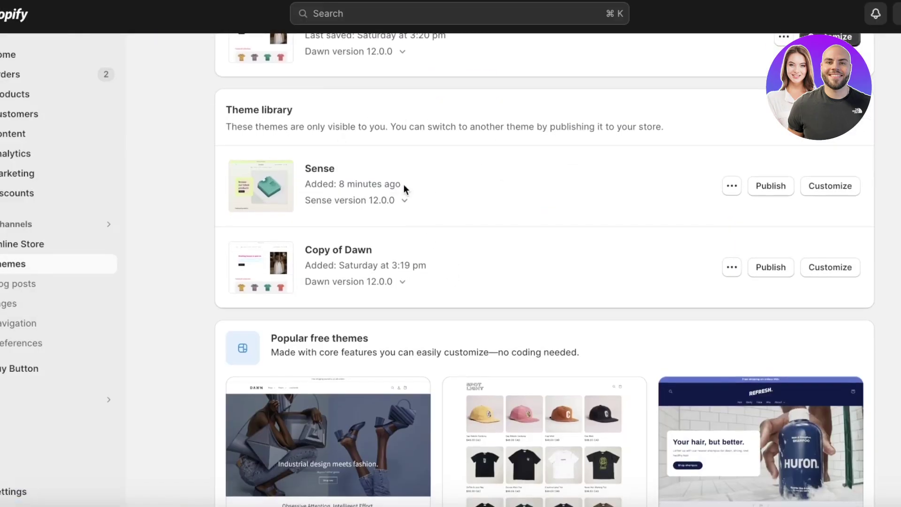
scroll(506, 169, up, 8)
scroll(694, 164, down, 6)
scroll(784, 174, up, 6)
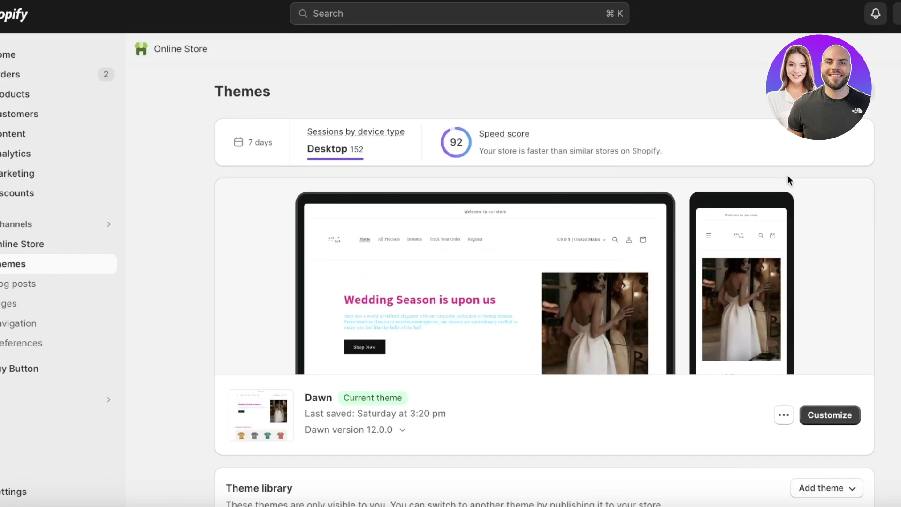
scroll(787, 175, down, 7)
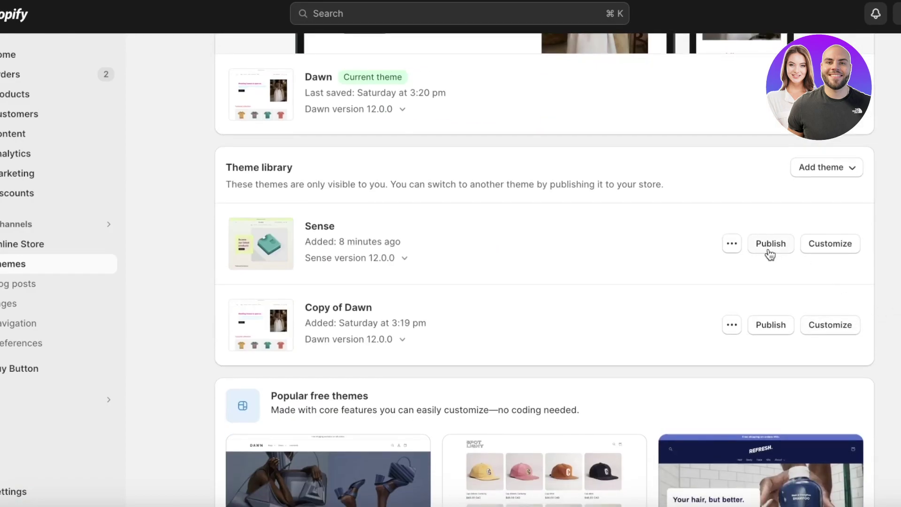
scroll(615, 312, up, 6)
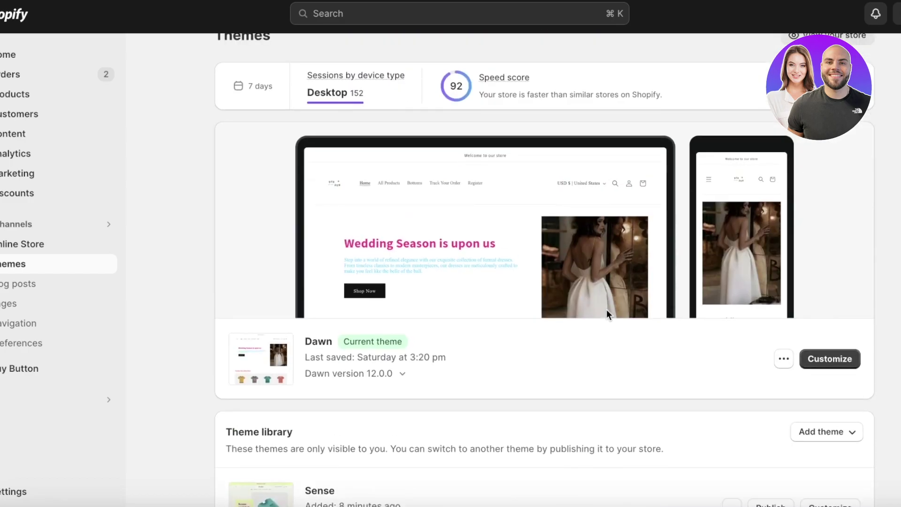
scroll(576, 391, up, 2)
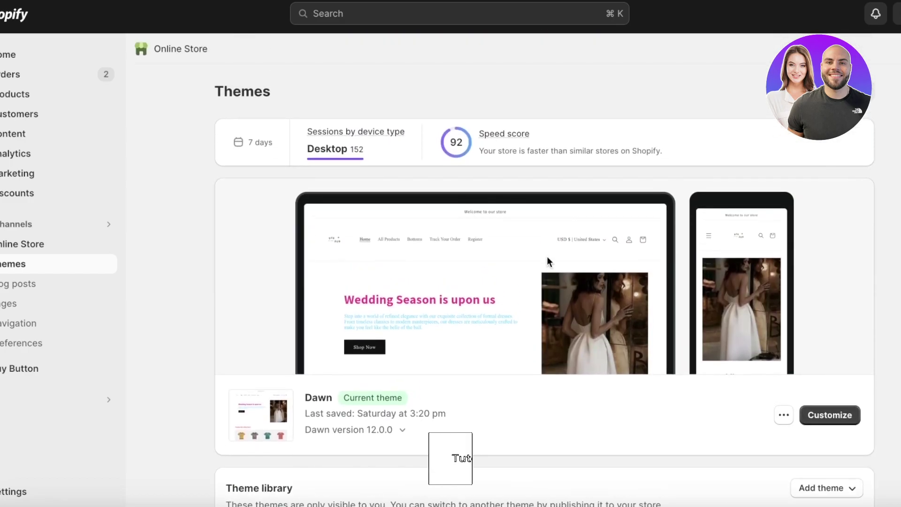